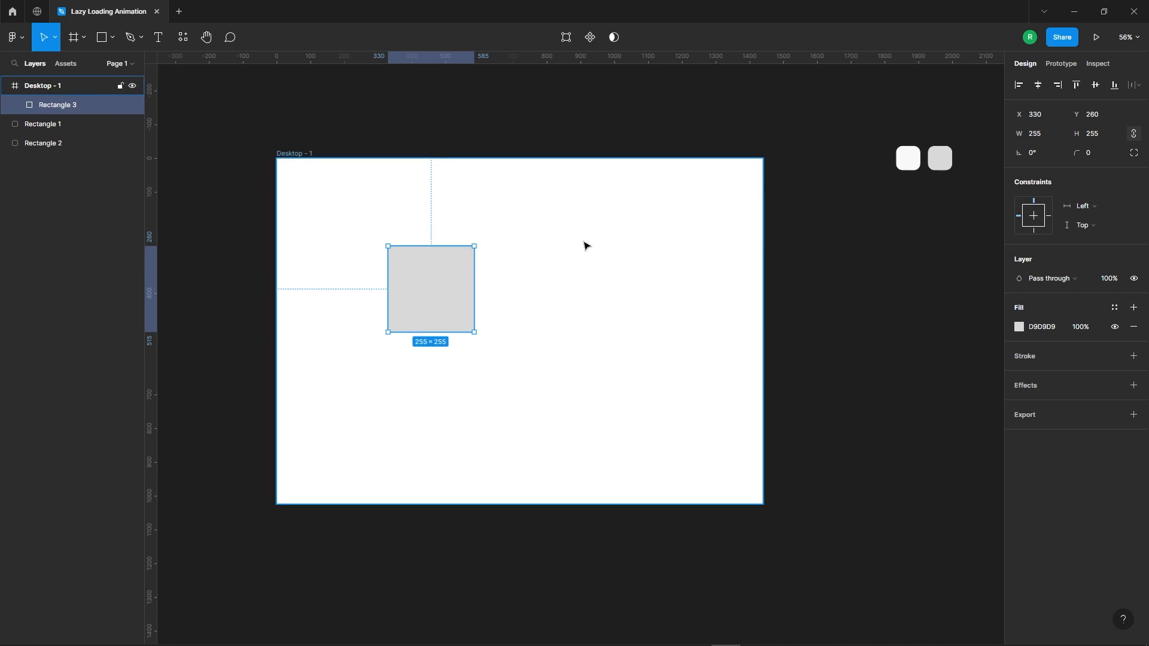
Shift the gray square to about X 282, Y 241 within the Desktop frame and set its corner radius to 20.
click(472, 387)
drag(443, 297, 429, 293)
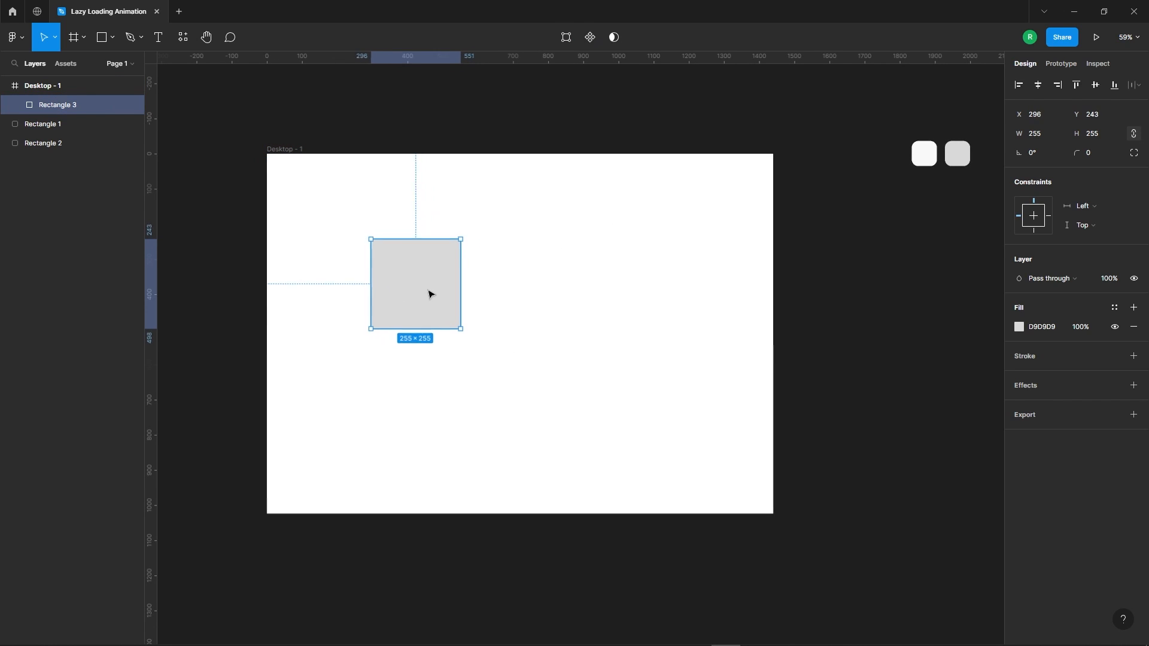
scroll(381, 240, up, 3)
click(1103, 157)
text(20)
key(Return)
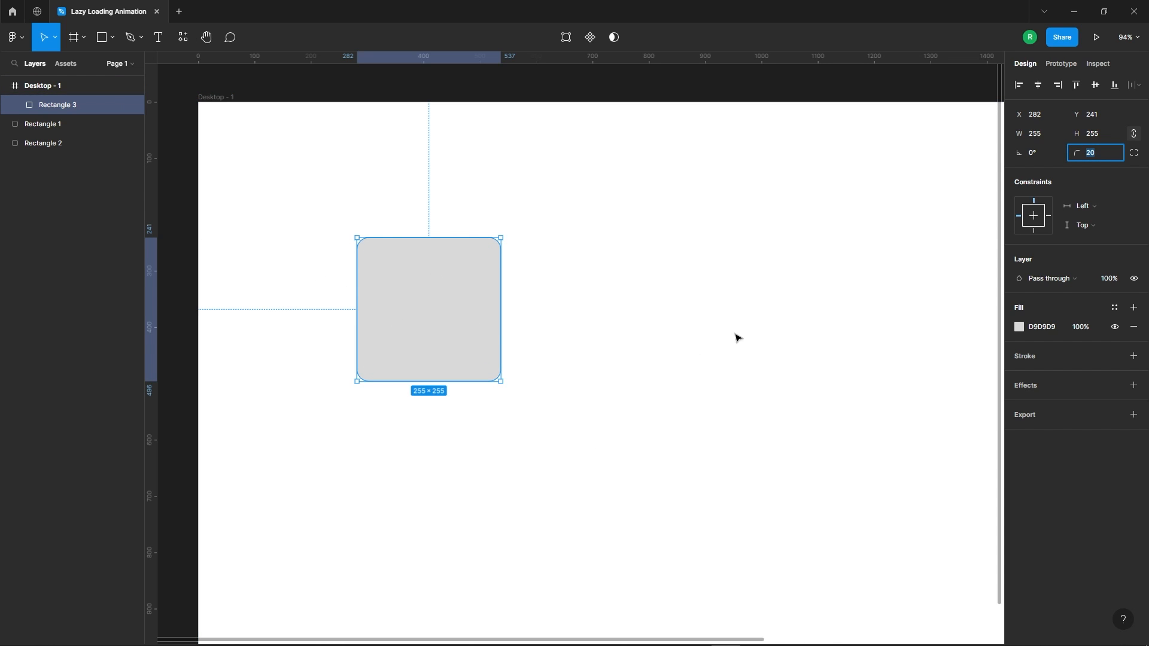
Move the rounded square out of the Desktop frame onto the empty canvas beside it, at about X 779, Y 164.
click(239, 287)
scroll(284, 169, down, 3)
scroll(328, 236, up, 3)
scroll(292, 246, down, 1)
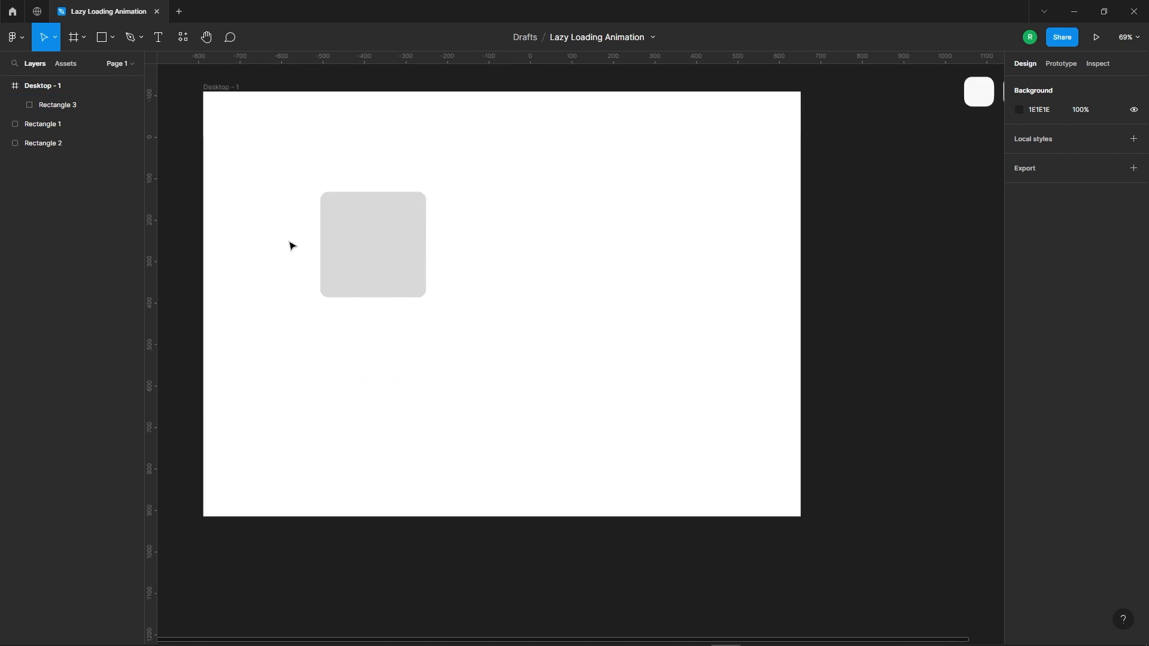
scroll(539, 289, down, 3)
click(354, 264)
drag(297, 254, 665, 293)
click(800, 285)
scroll(473, 192, down, 1)
scroll(756, 207, up, 5)
Change the rounded square's fill to F8F8F8 by sampling the light swatch above it.
click(550, 258)
right_click(529, 240)
click(513, 231)
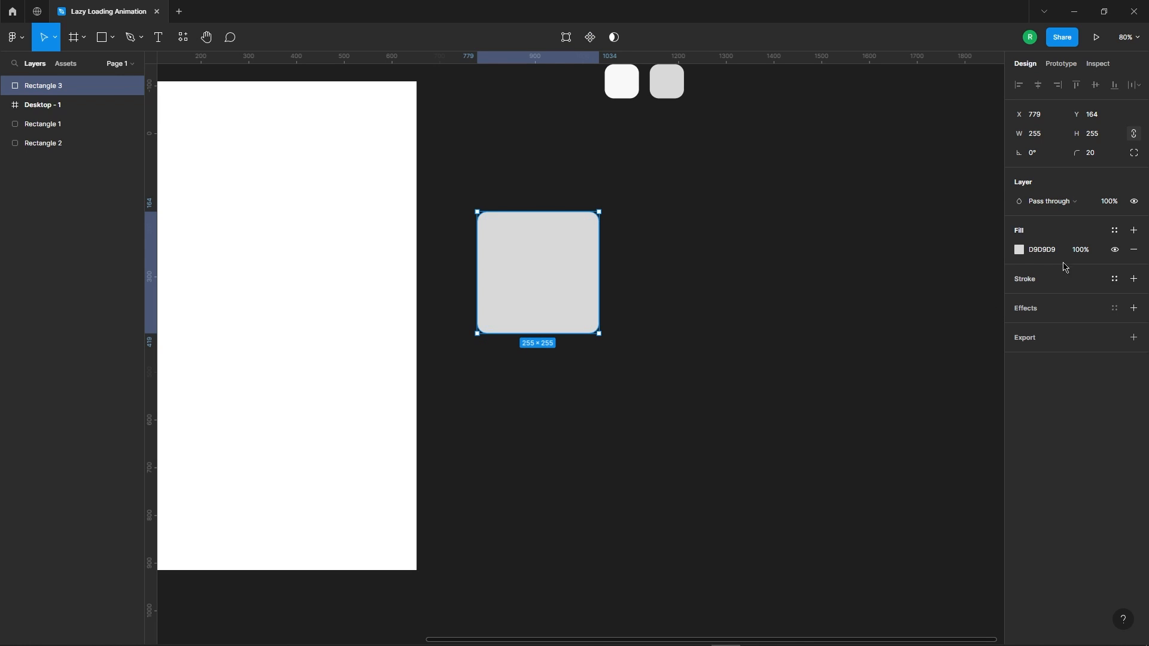
click(1021, 253)
click(879, 431)
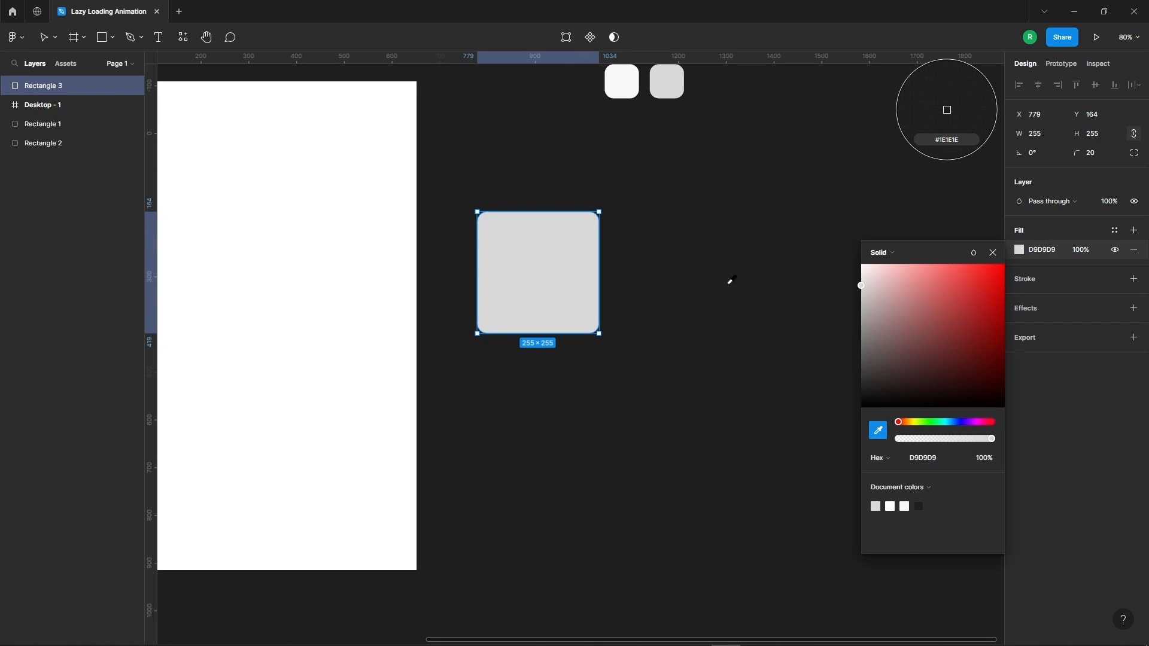
scroll(729, 280, up, 2)
click(622, 127)
click(649, 305)
Wrap the light rounded square in its own frame with Frame selection.
click(549, 293)
right_click(547, 291)
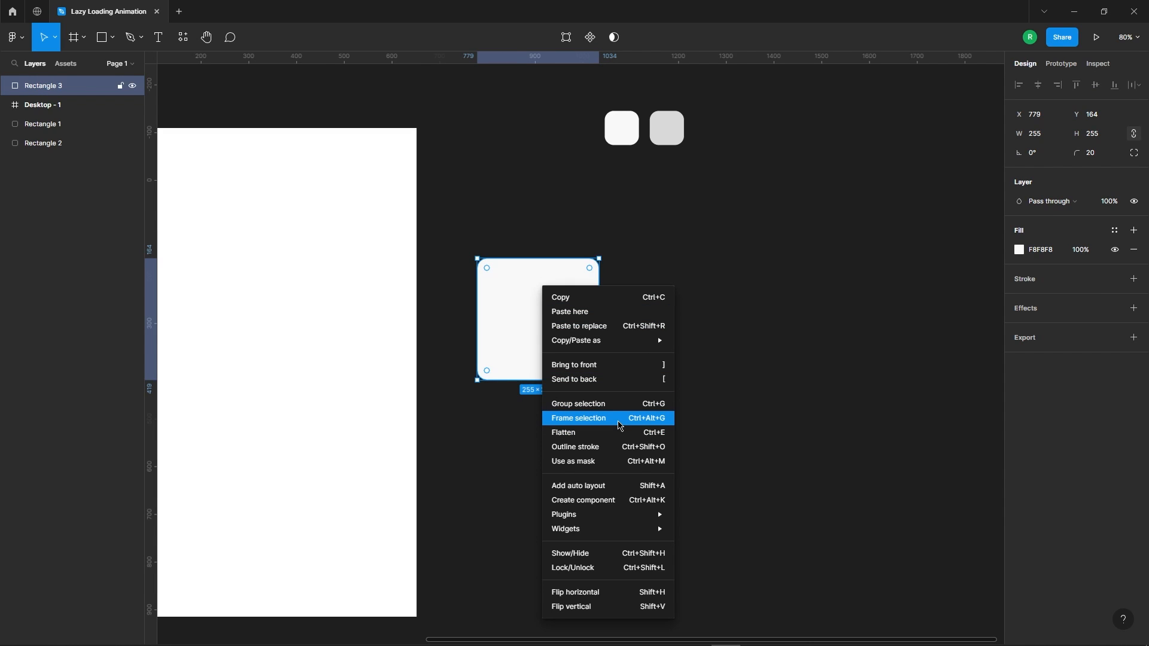
click(599, 418)
click(718, 310)
Duplicate Frame 1 beside the original and fill the copy's rectangle with D9D9D9 sampled from the gray swatch.
drag(526, 326, 693, 331)
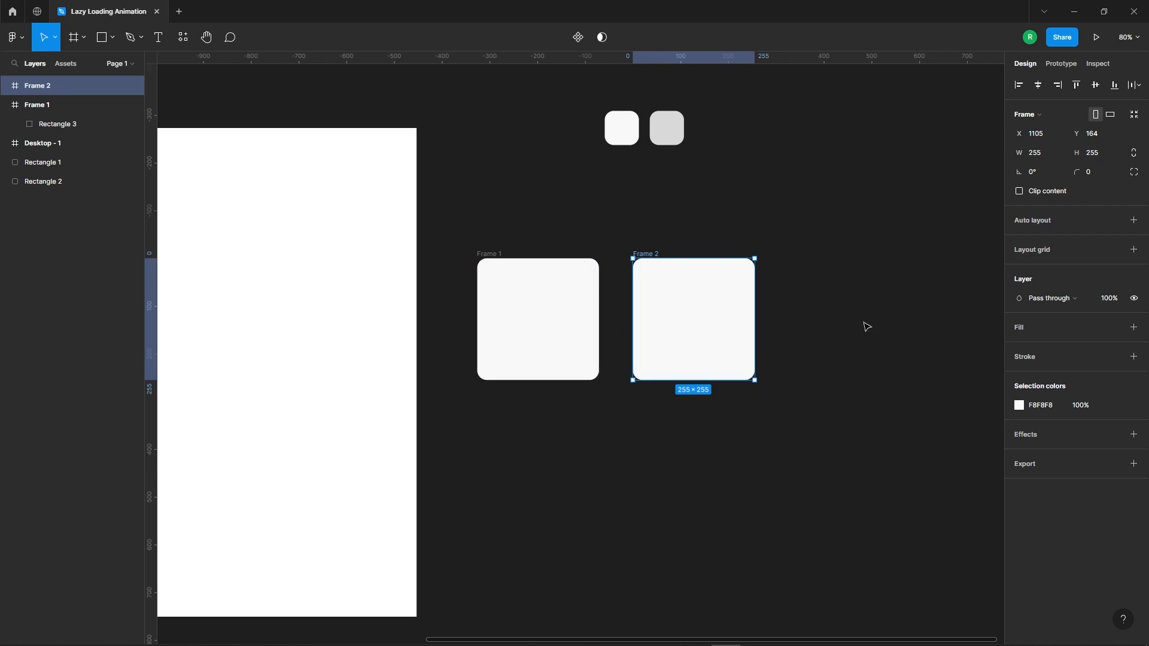
click(730, 333)
click(1020, 328)
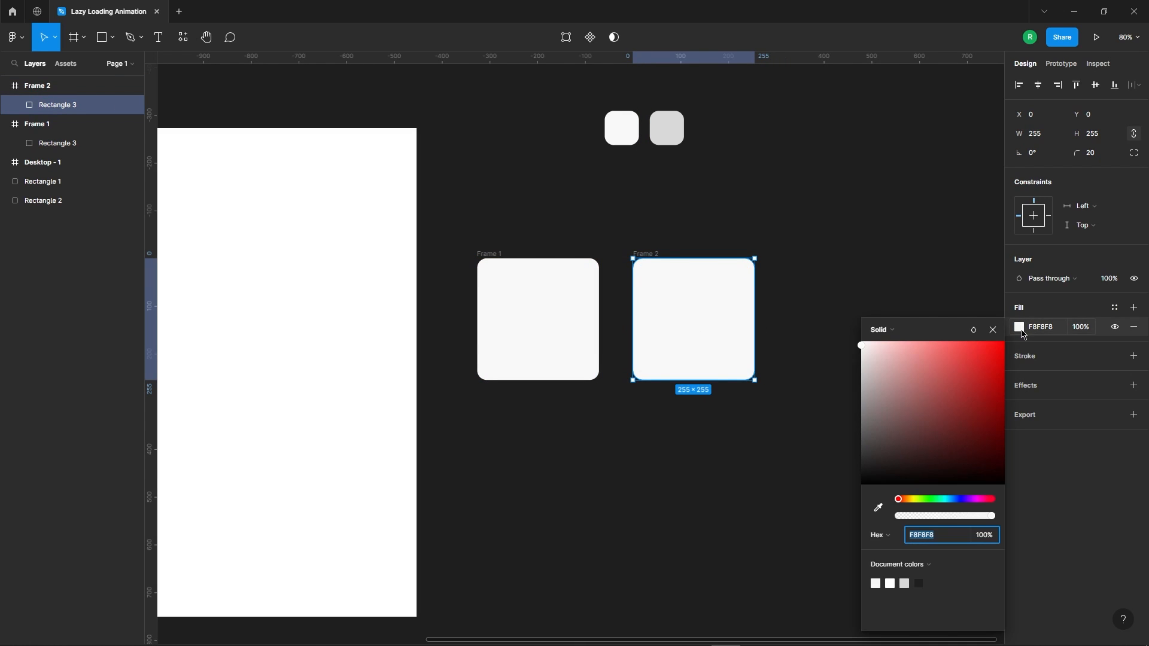
click(879, 507)
click(667, 127)
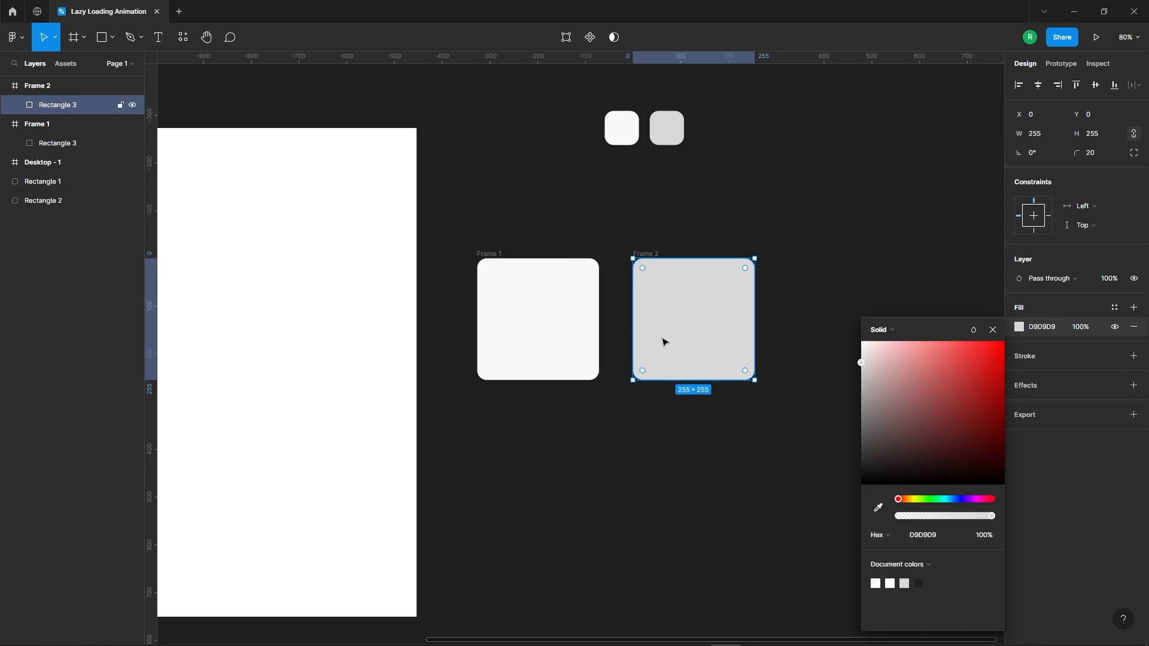
click(992, 330)
click(828, 261)
Duplicate Frame 2 as a third frame in the row and recolor the copy to F8F8F8 sampled from Frame 1.
scroll(624, 332, down, 3)
scroll(649, 206, up, 2)
scroll(723, 274, up, 2)
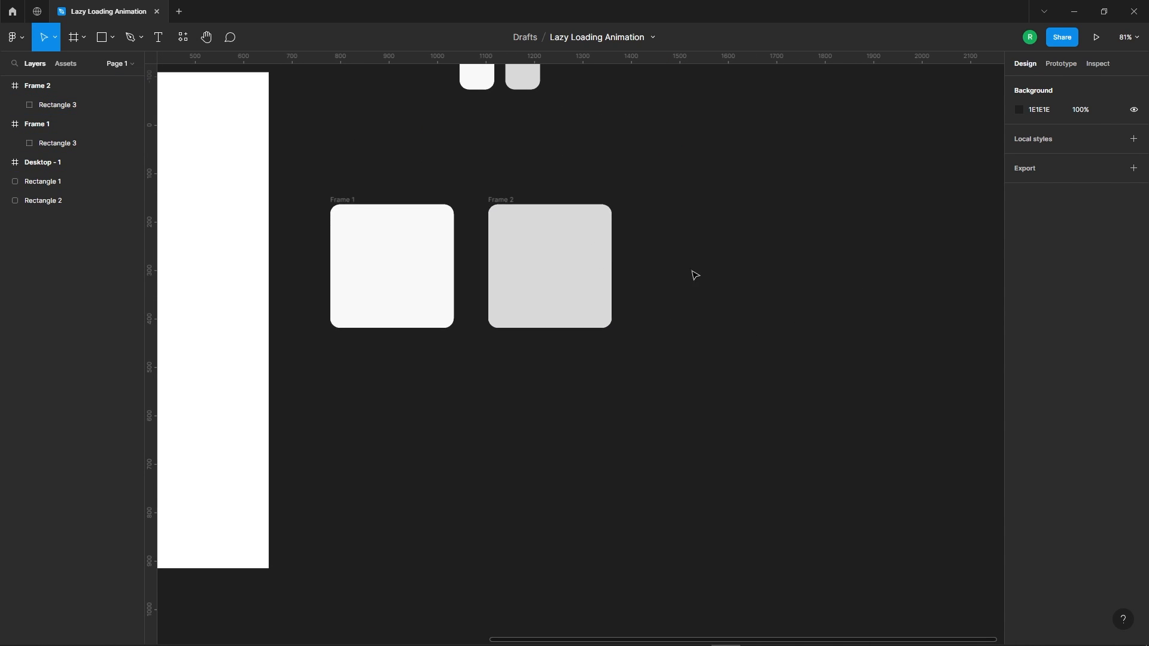
click(536, 258)
drag(559, 274, 724, 275)
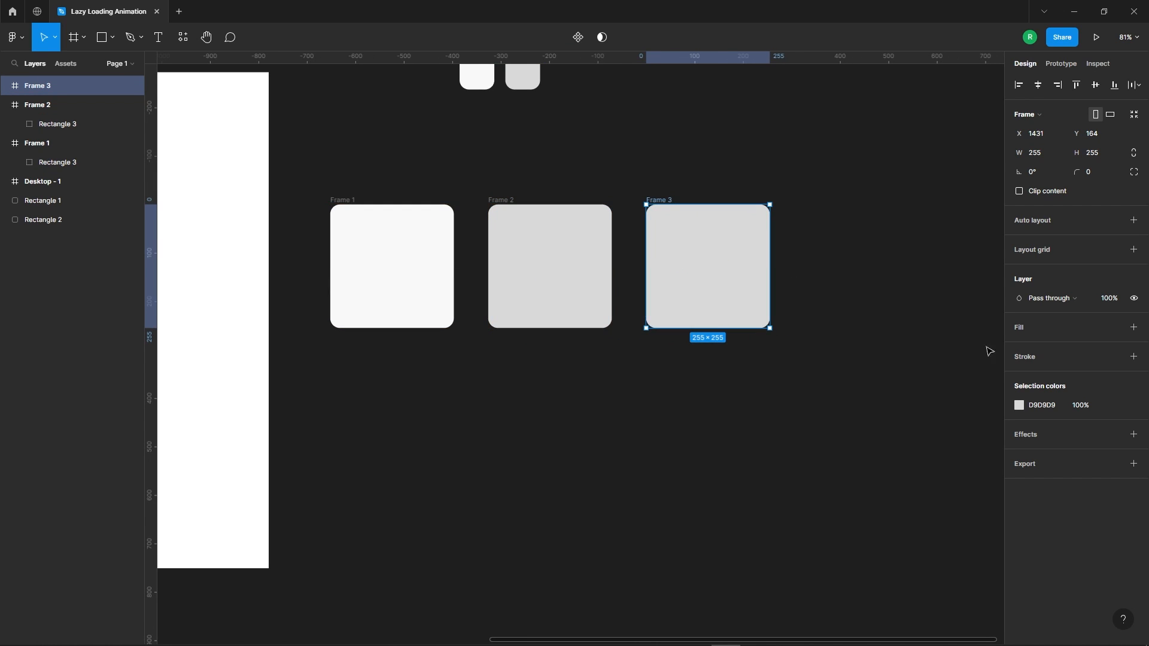
click(1020, 406)
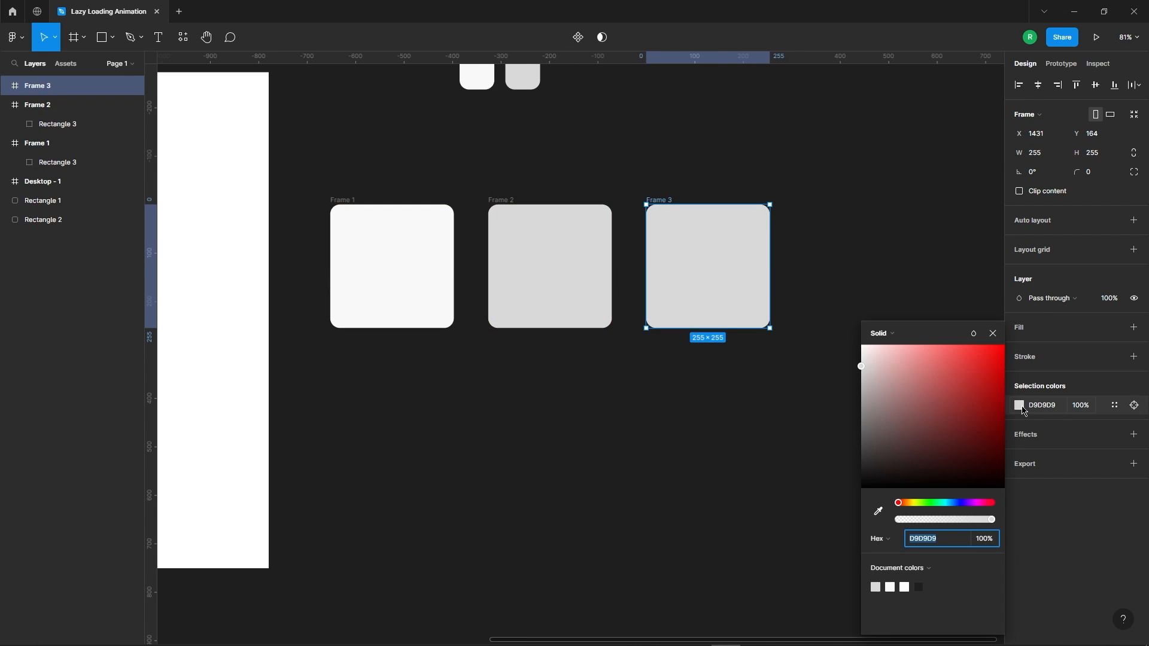
click(879, 512)
click(406, 308)
key(ctrl+v)
drag(715, 264, 862, 266)
click(1019, 249)
click(878, 431)
click(546, 254)
click(690, 401)
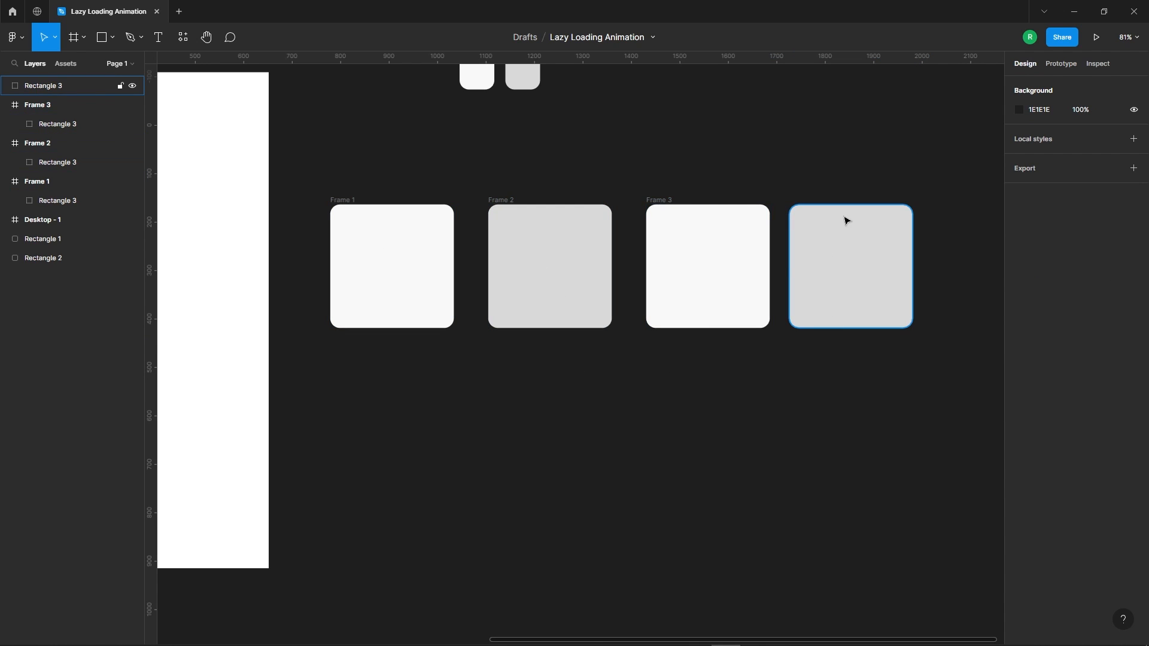
scroll(461, 256, down, 2)
click(787, 286)
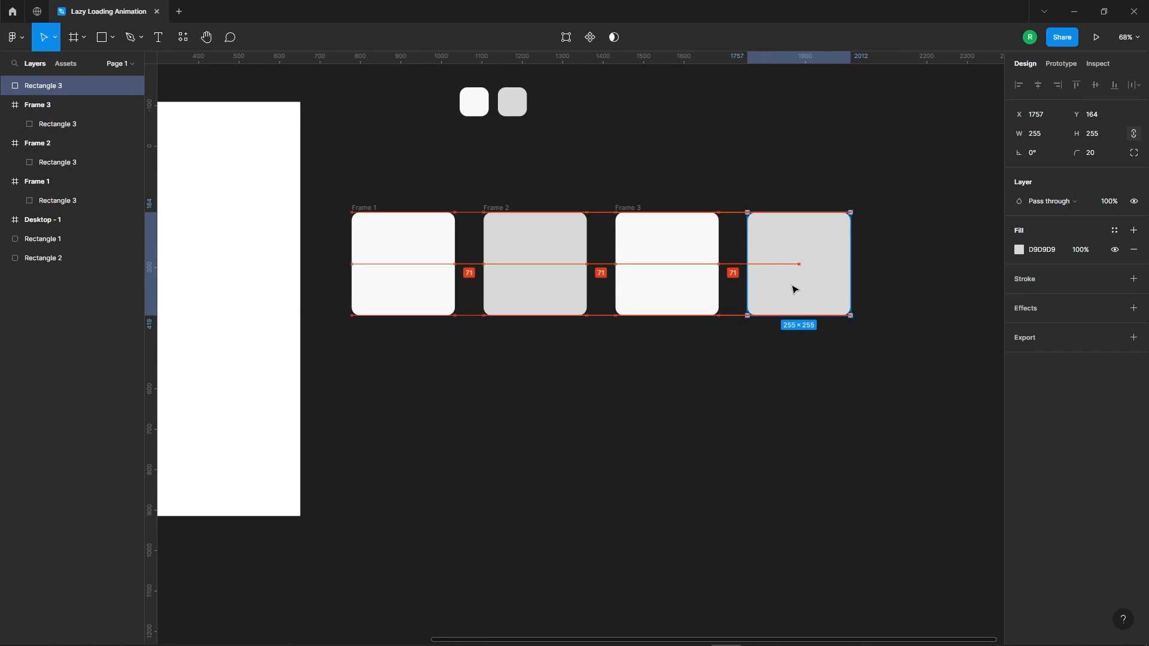
scroll(826, 246, up, 4)
key(ctrl+z)
key(ctrl+z)
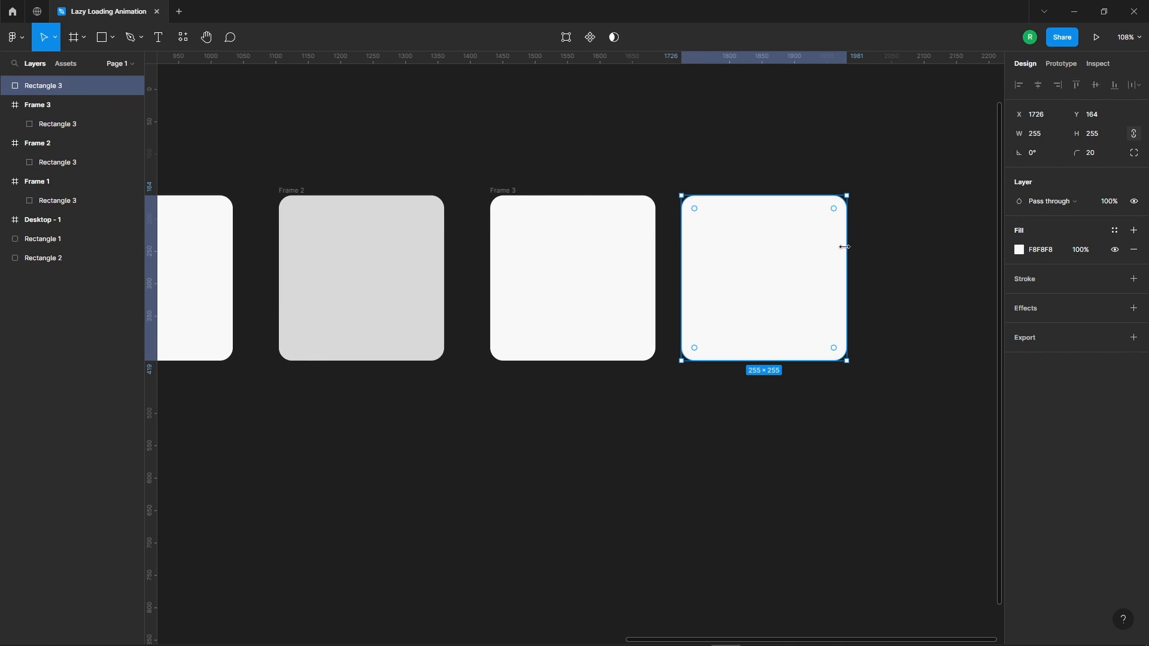
key(ctrl+z)
key(ctrl+z)
Duplicate Frame 3 as a fourth frame at X 1757, Y 164 and recolor the copy to D9D9D9 sampled from Frame 2.
click(505, 192)
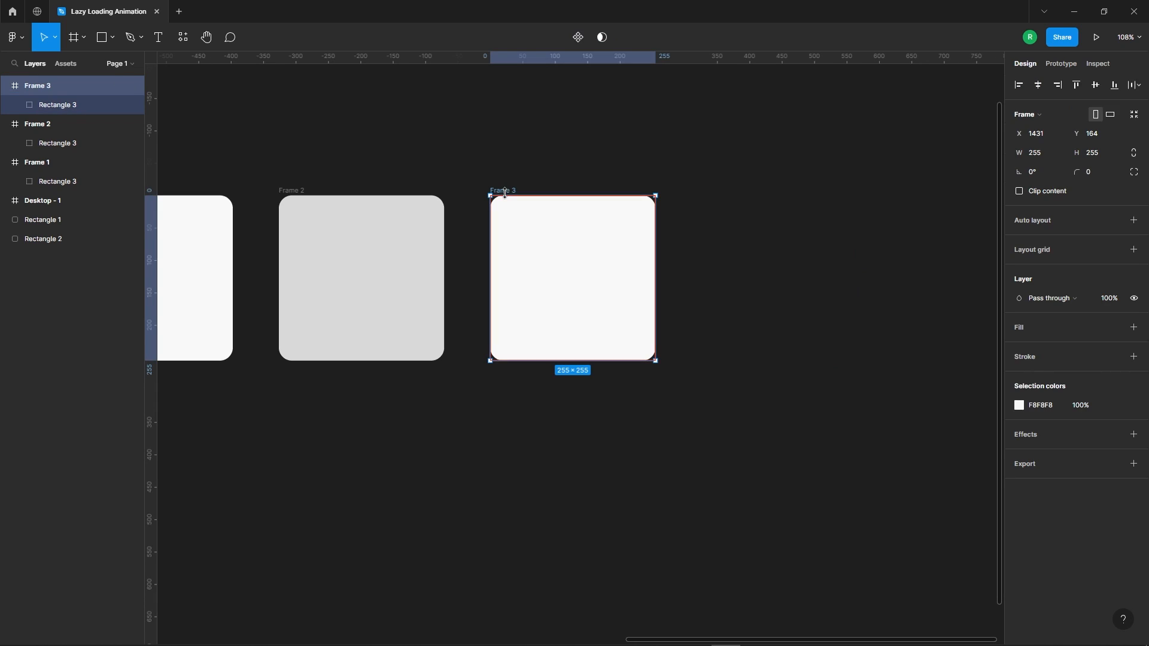
drag(504, 191, 716, 192)
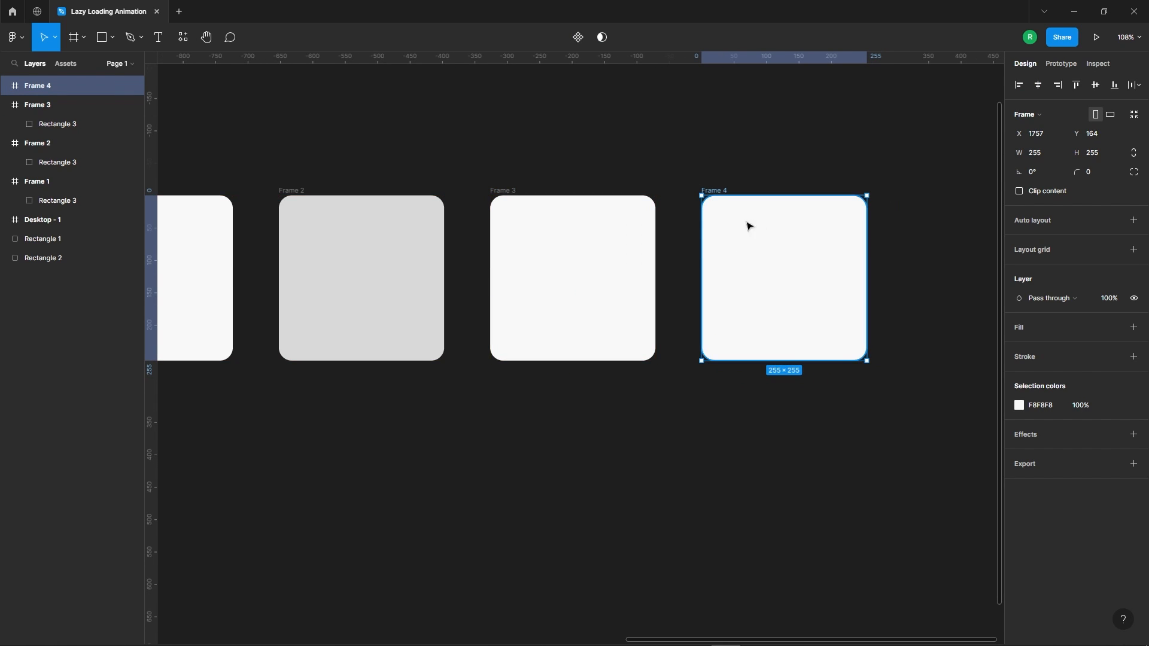
scroll(739, 229, down, 3)
click(1019, 405)
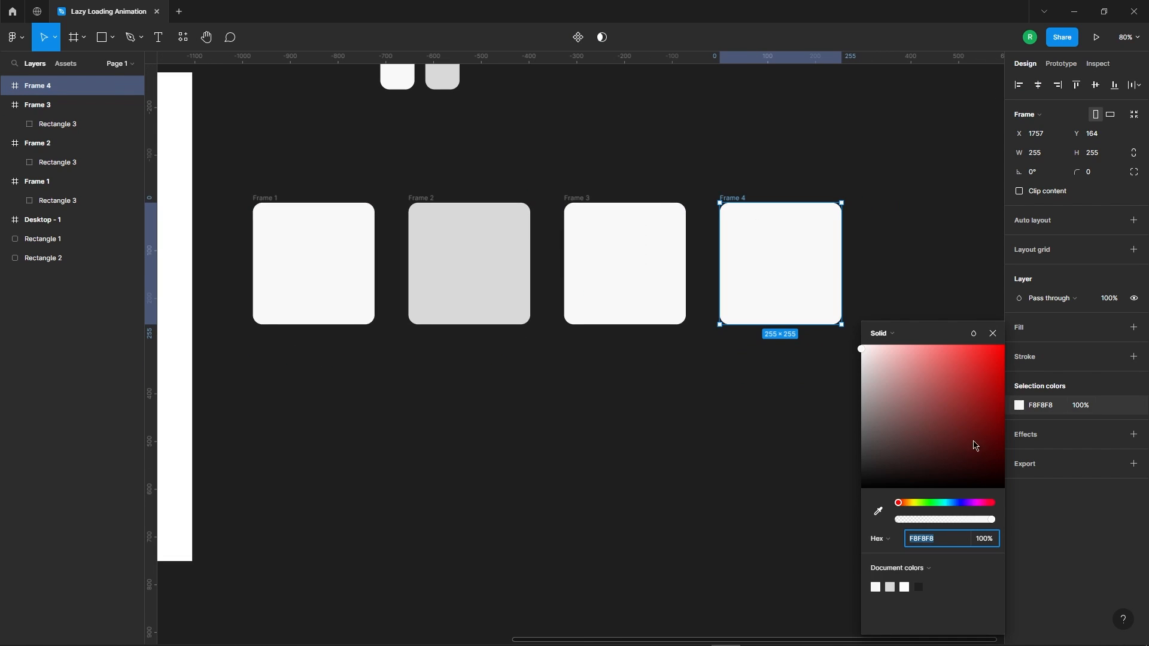
click(879, 512)
click(472, 251)
click(776, 194)
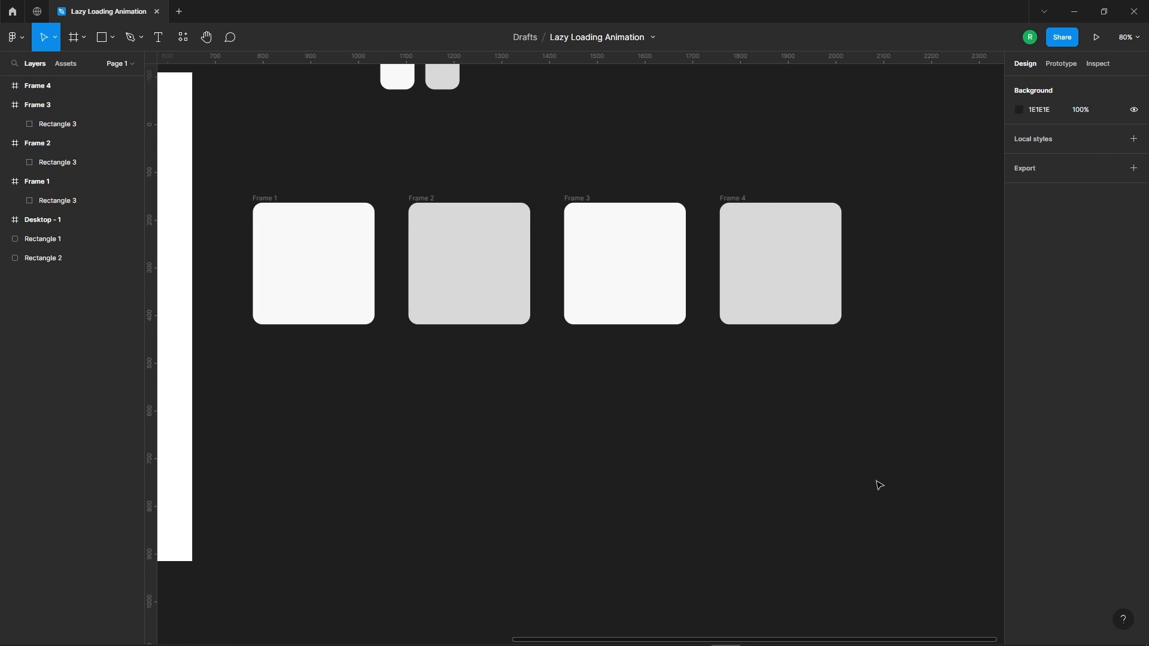
Duplicate Frame 4 as a fifth frame at the end of the row, at about X 2068, Y 164.
scroll(886, 419, down, 2)
scroll(261, 289, up, 2)
scroll(293, 286, down, 1)
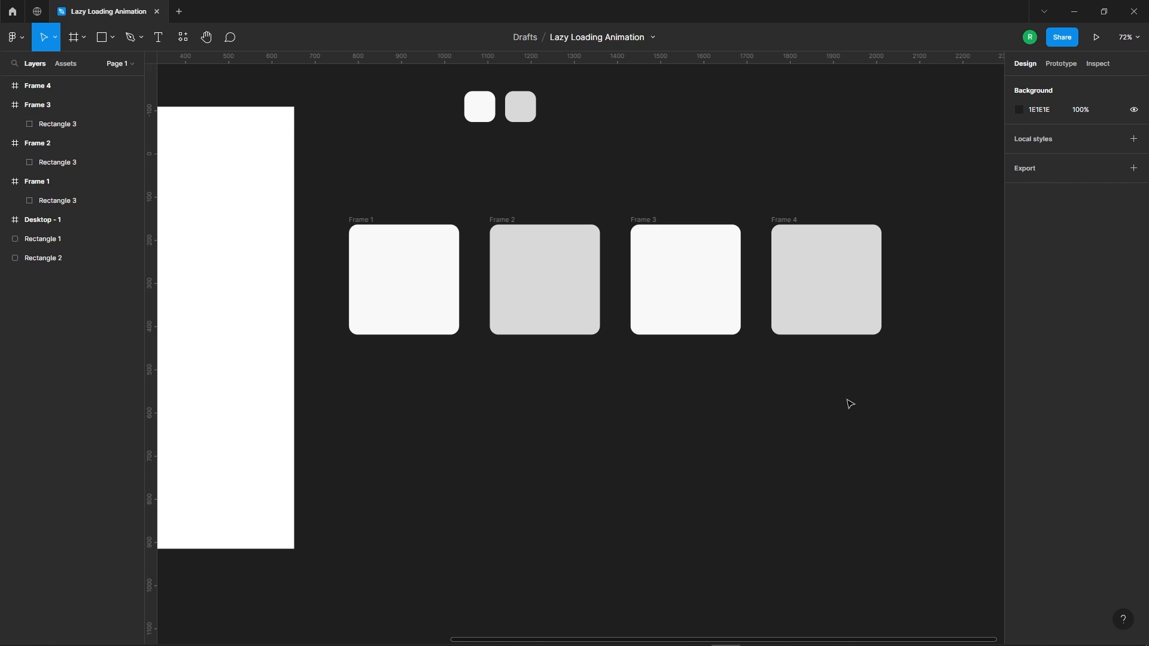
scroll(472, 382, up, 1)
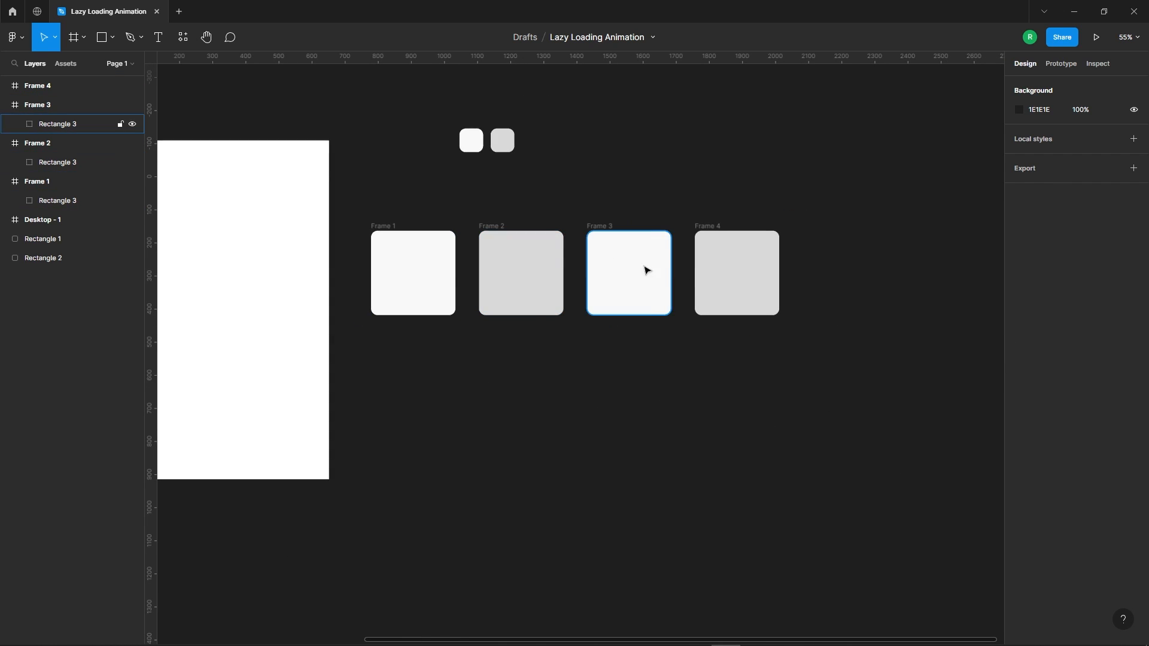
scroll(659, 240, right, 3)
click(712, 242)
alt+drag(729, 279, 874, 274)
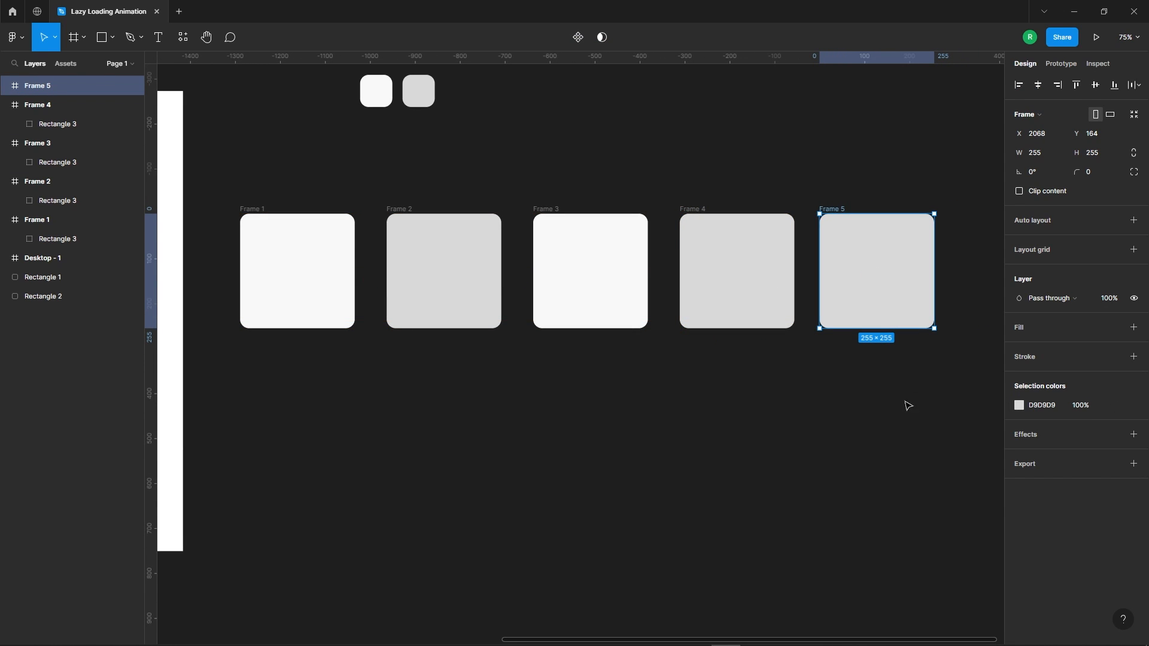
click(675, 320)
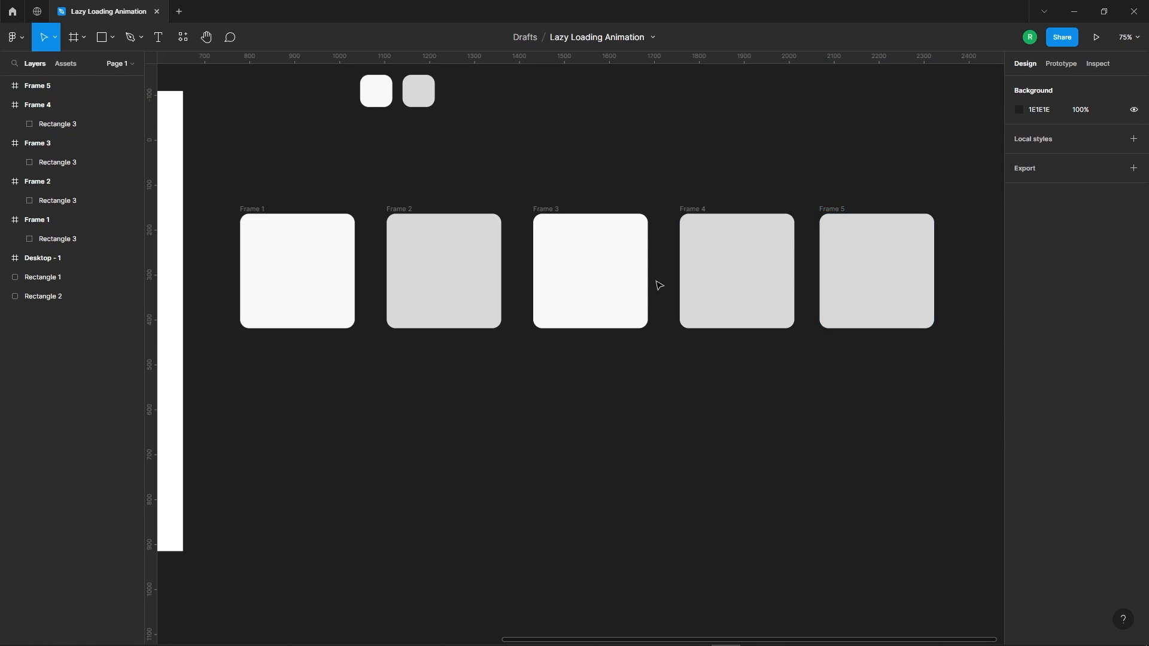
Select the rectangle inside Frame 5 and run the Unsplash plugin, showing its Editorial photos.
click(910, 305)
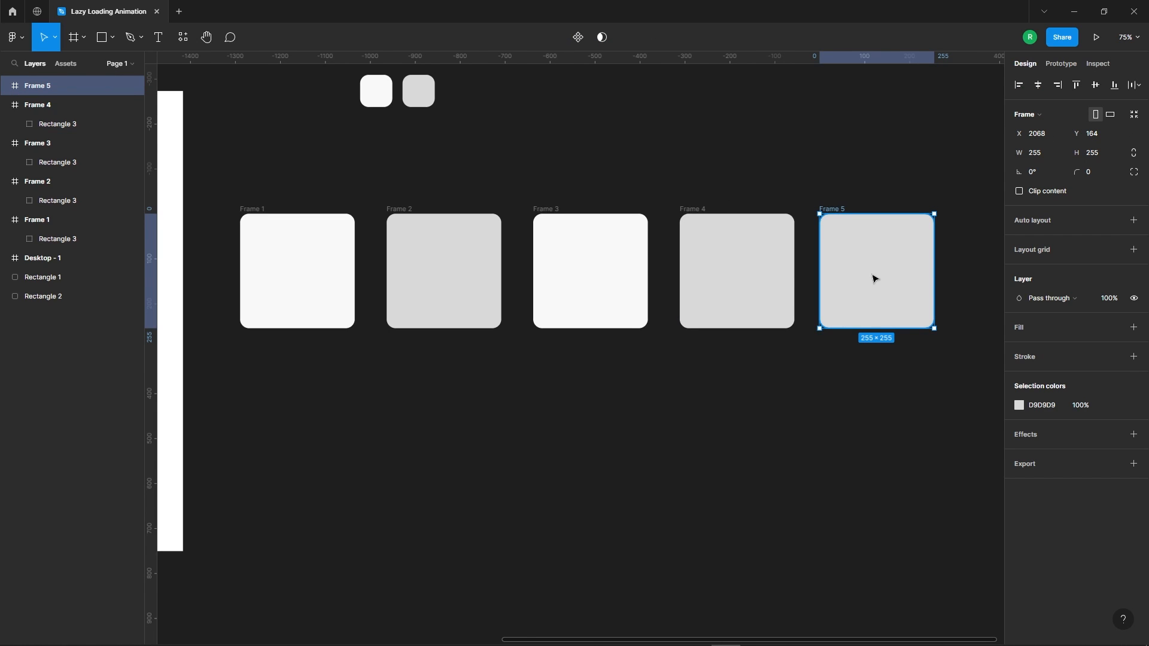
double_click(902, 283)
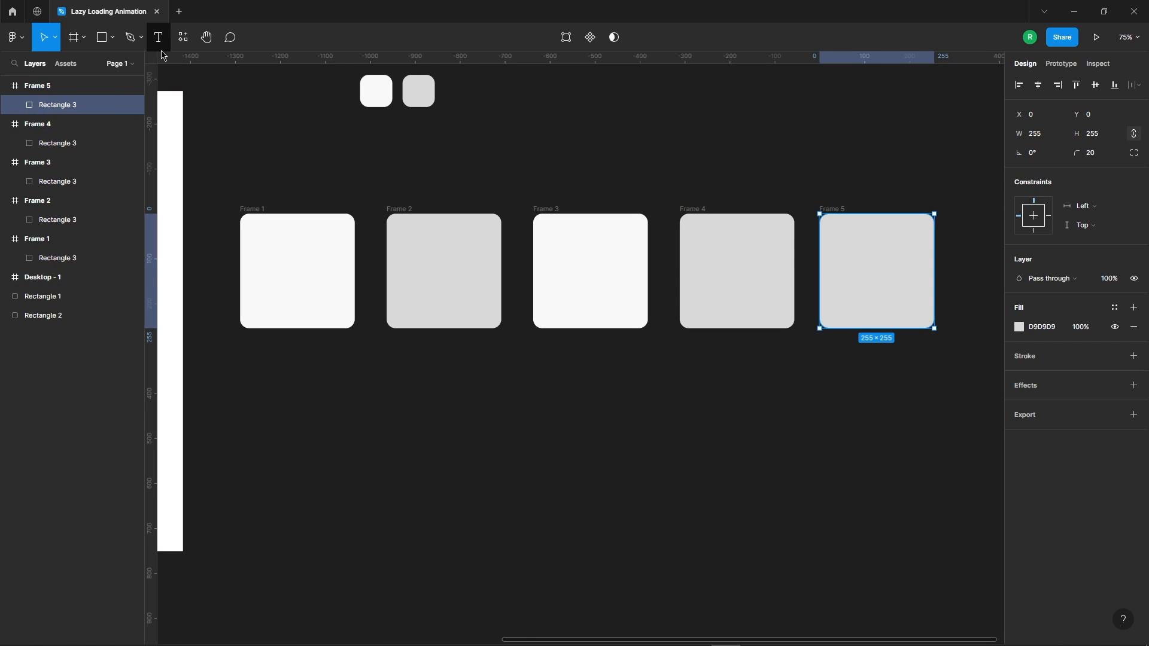
click(181, 39)
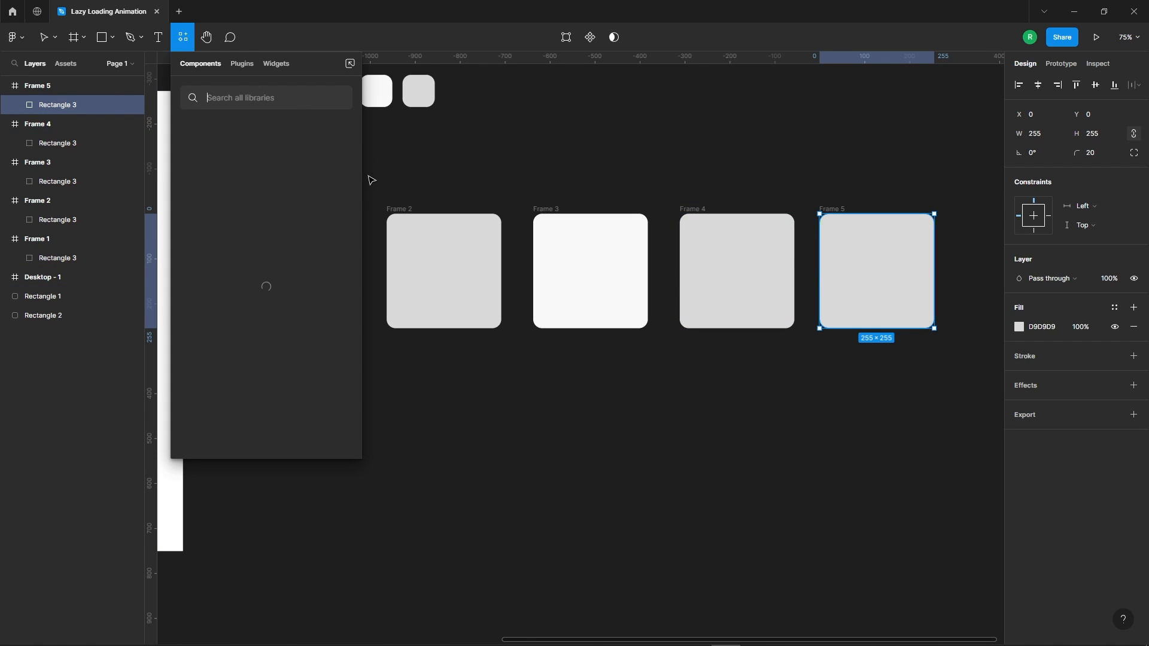
click(242, 64)
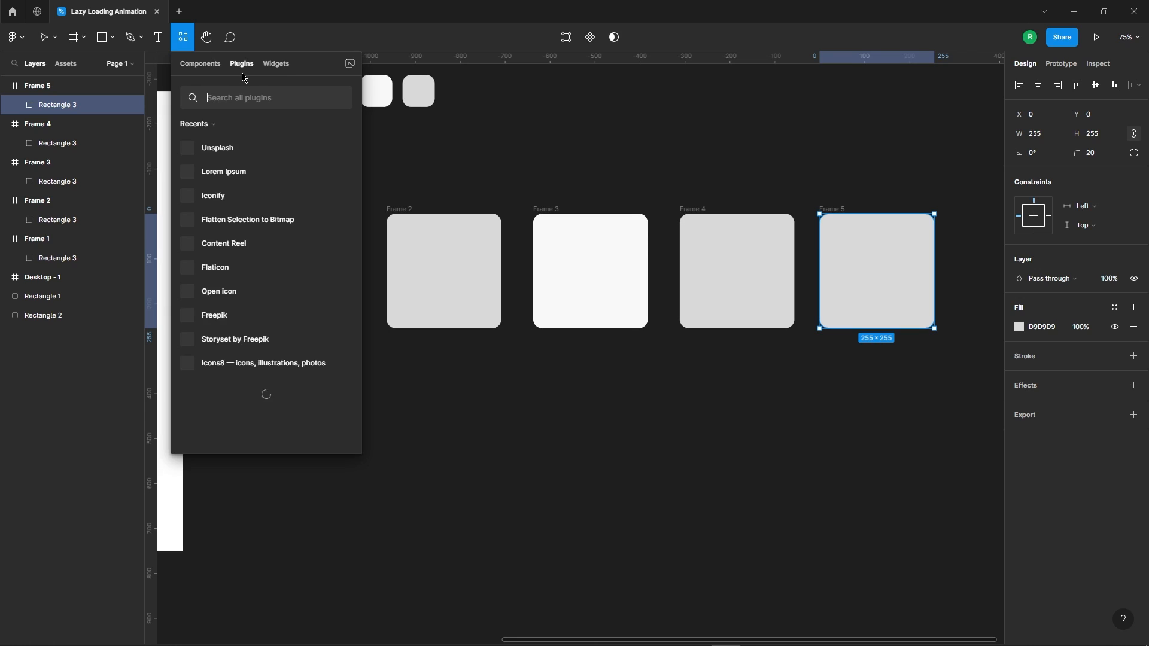
key(Escape)
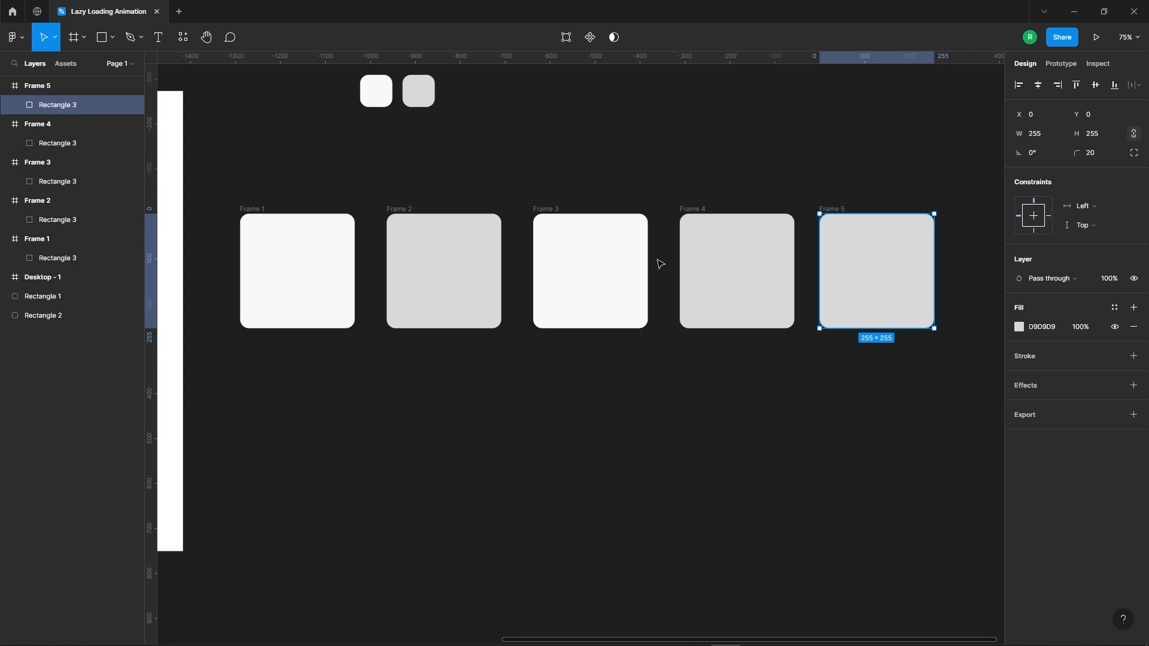
key(ctrl+alt+p)
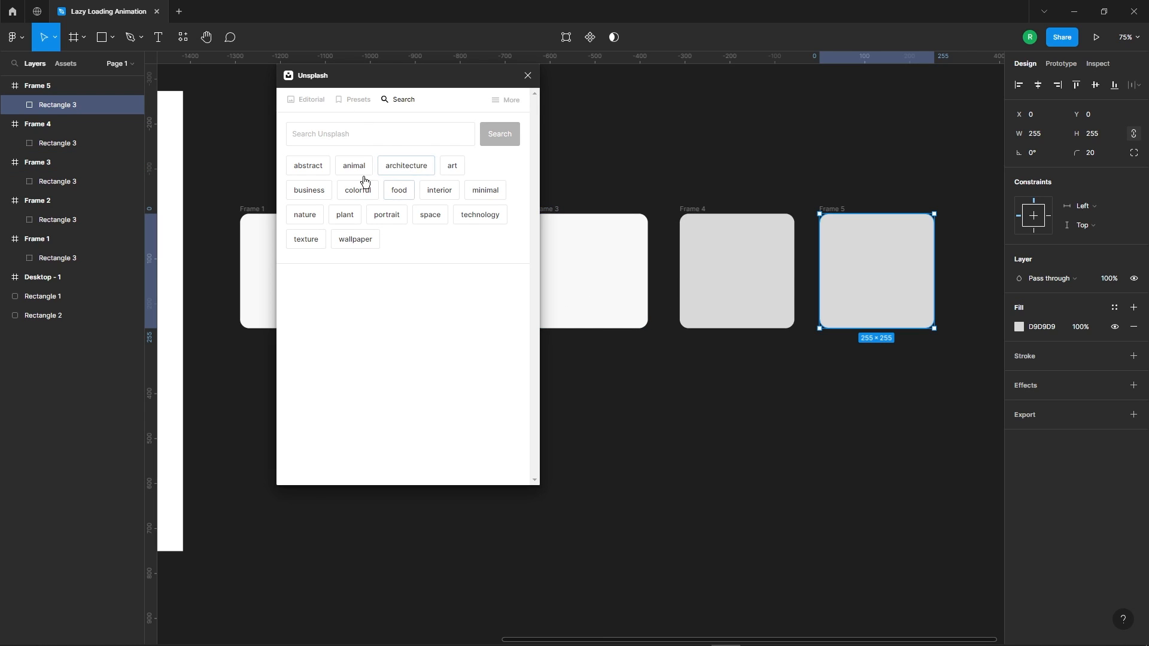
click(311, 101)
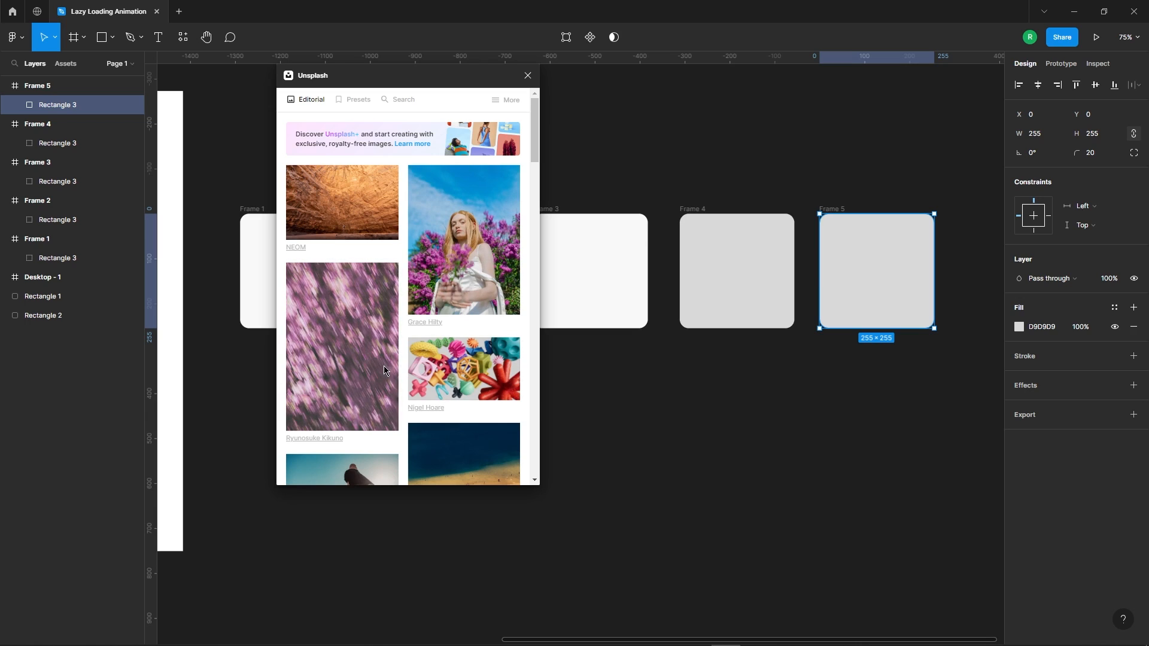
Fill Frame 5's rectangle with the Unsplash photo of the woman among purple flowers, and close the plugin.
scroll(388, 392, down, 3)
scroll(467, 398, up, 3)
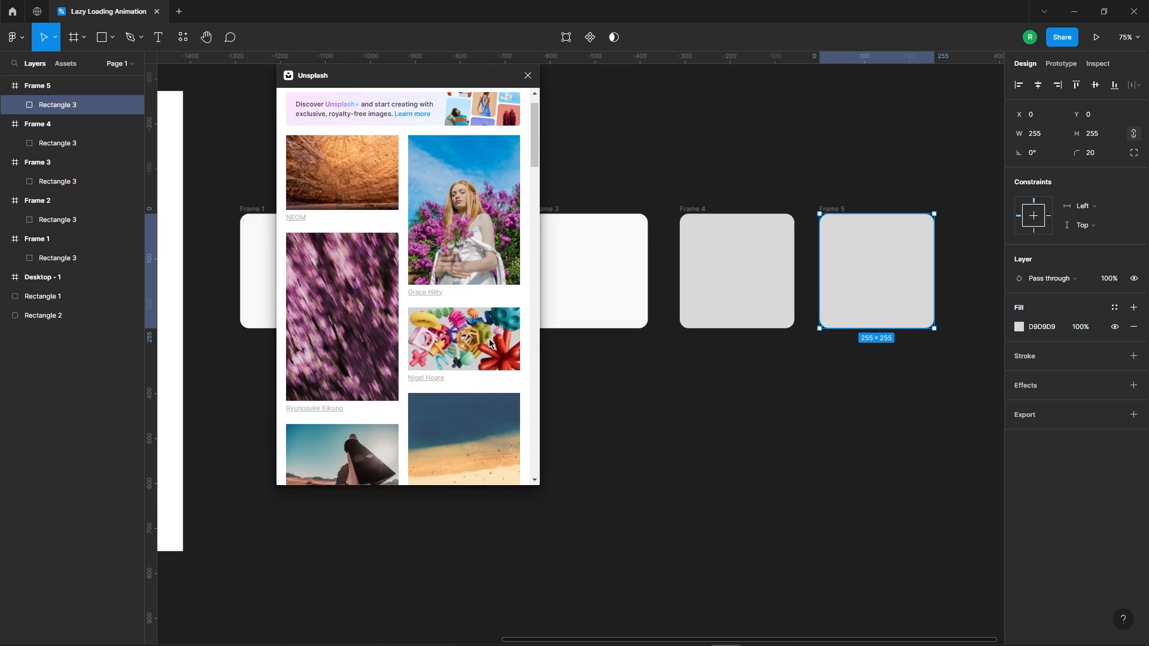
drag(477, 234, 898, 323)
click(893, 384)
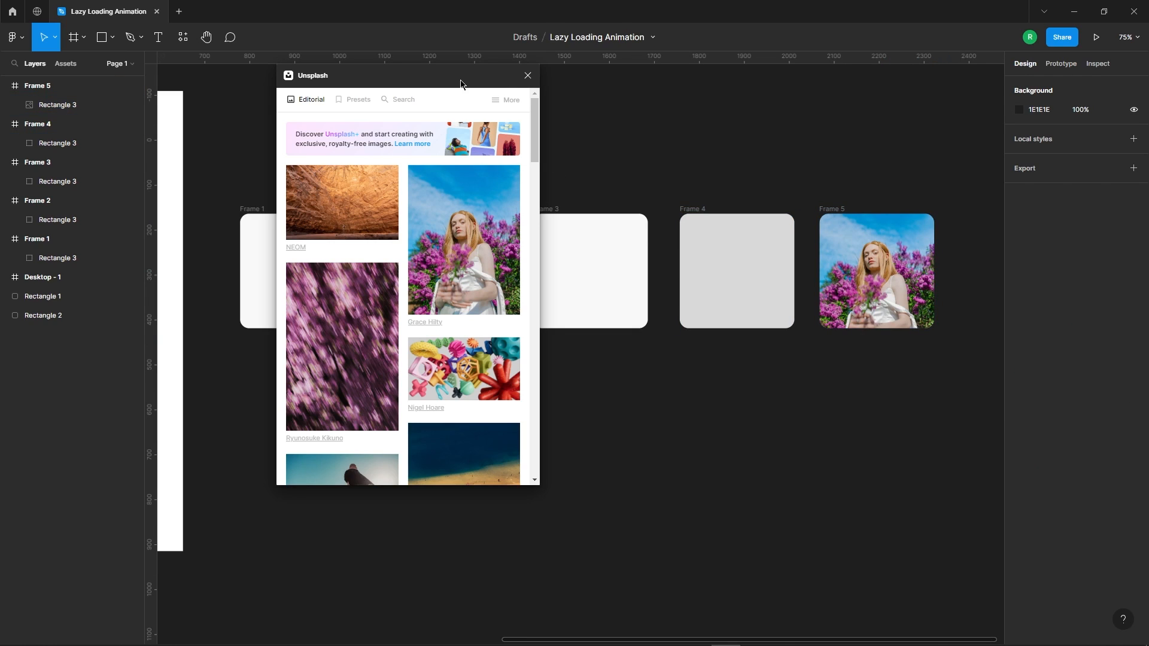
click(528, 76)
Select all five frames in the row and combine them into a component set.
scroll(634, 293, down, 3)
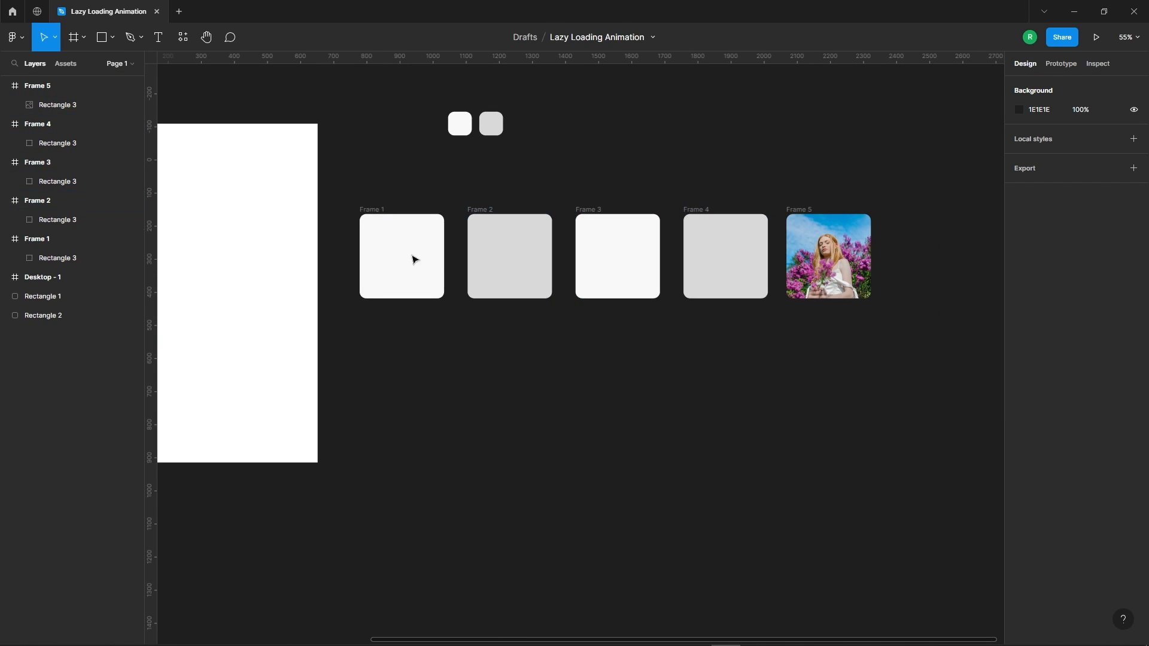
drag(346, 173, 893, 333)
click(565, 37)
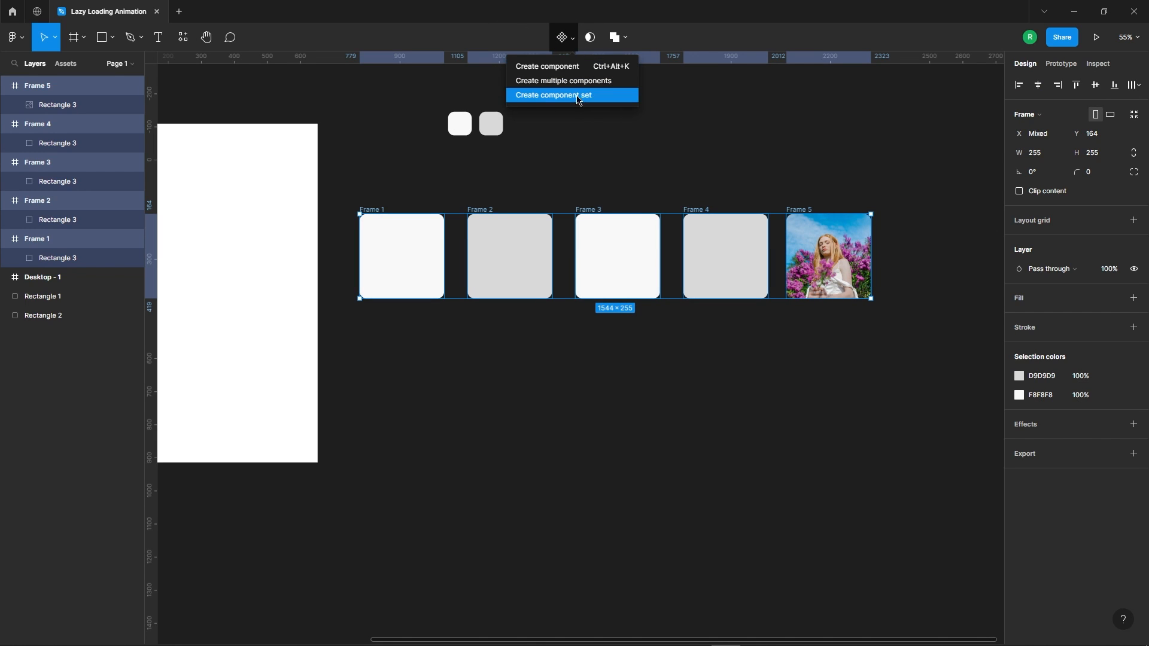
click(578, 95)
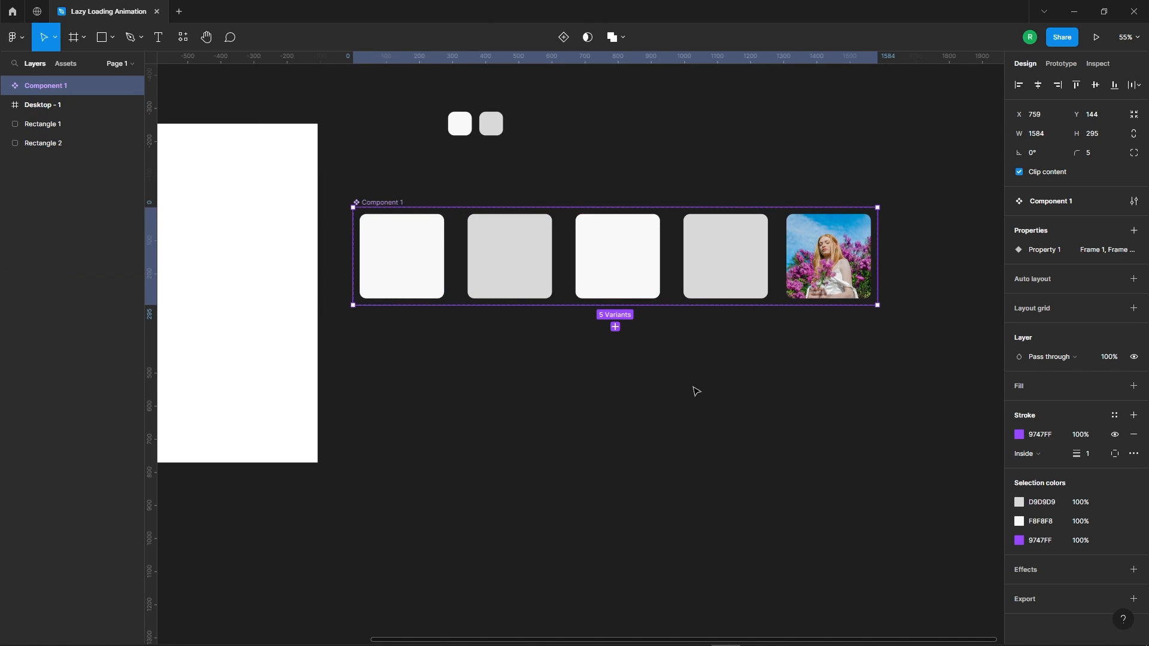
Connect the Frame 1 variant to Frame 2 with a prototype interaction.
scroll(659, 347, down, 2)
scroll(596, 304, up, 1)
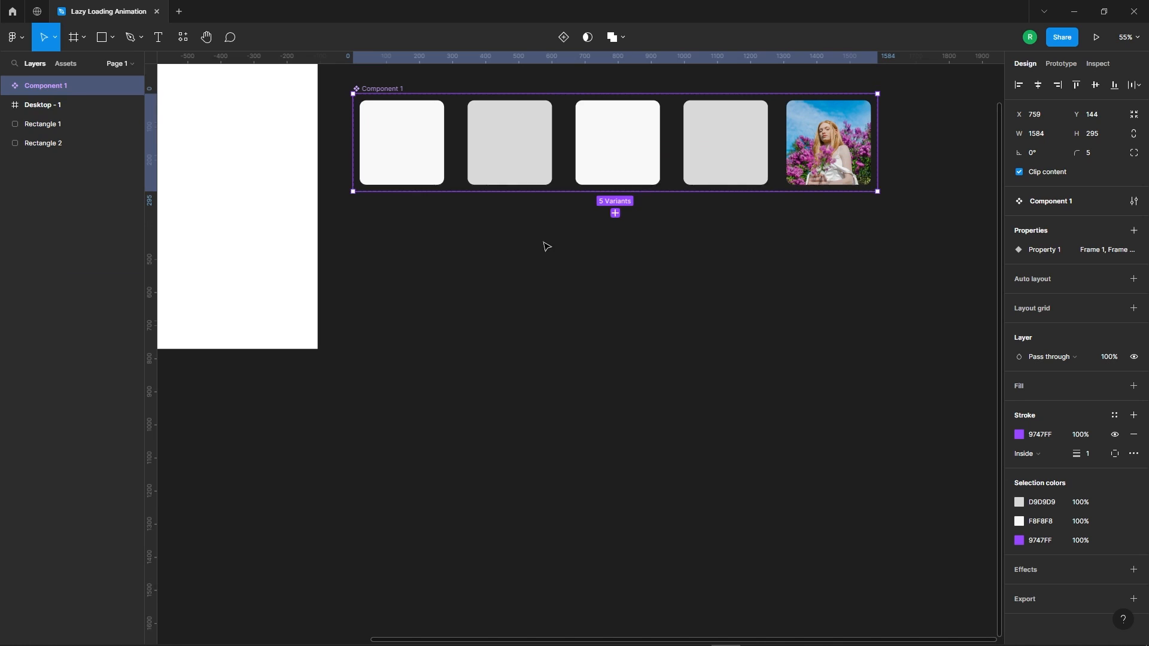
click(703, 314)
click(417, 168)
key(shift+e)
scroll(473, 119, up, 3)
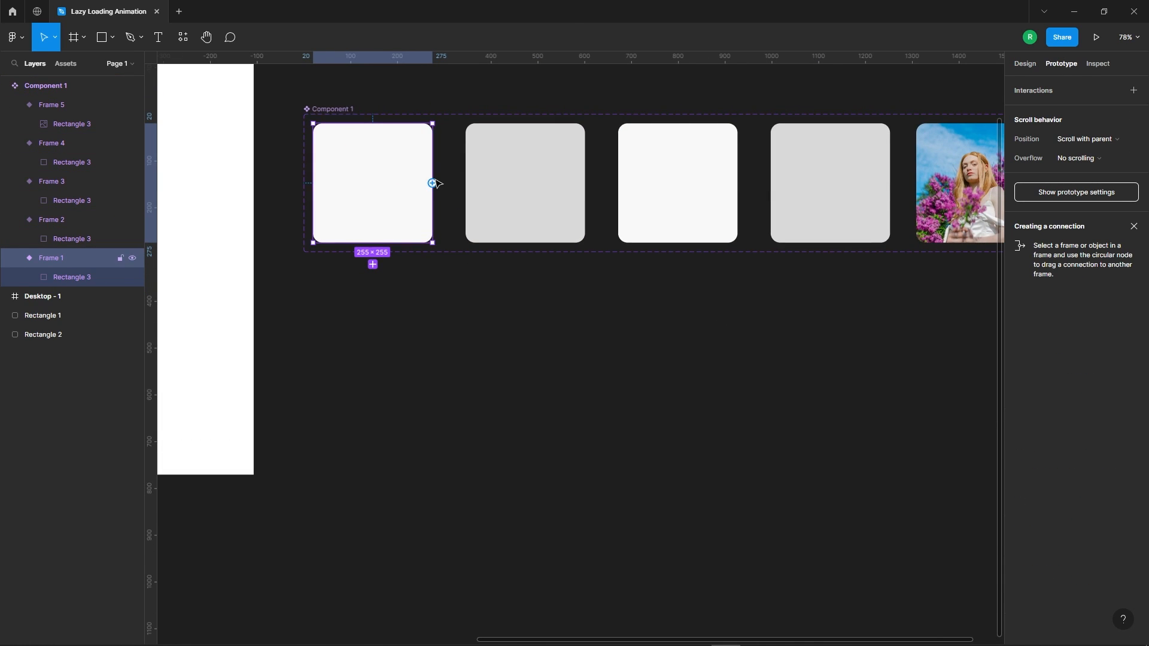
drag(433, 184, 479, 167)
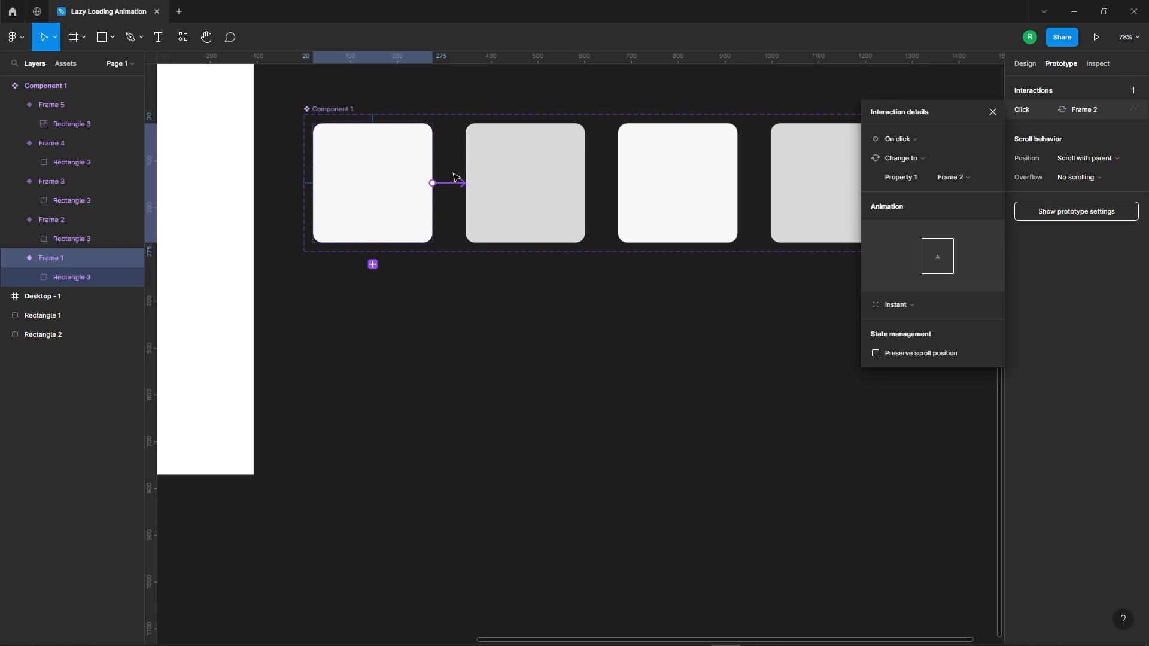
Make the Frame 1 to Frame 2 interaction trigger after a delay of 250 ms.
click(944, 141)
click(922, 289)
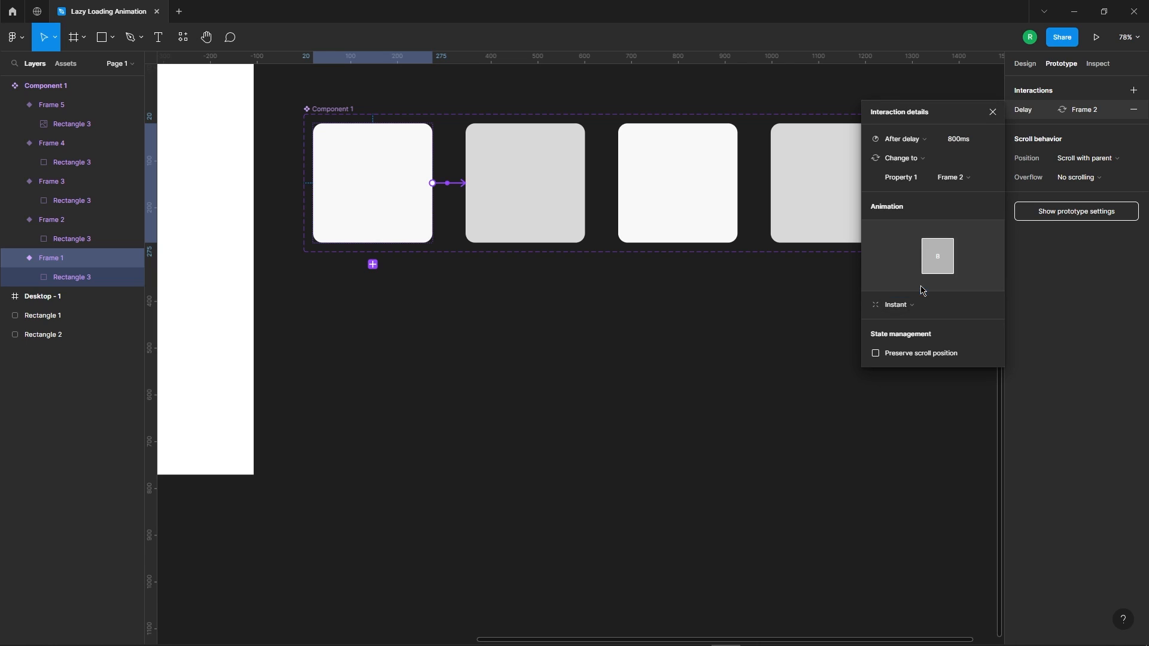
click(963, 143)
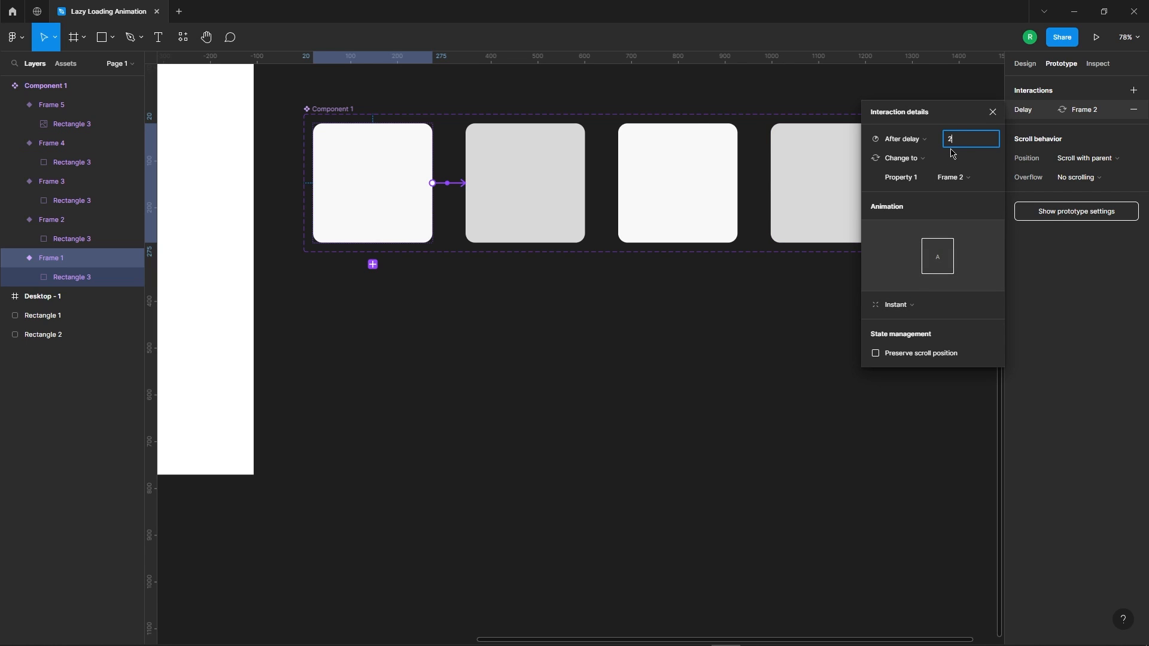
key(Return)
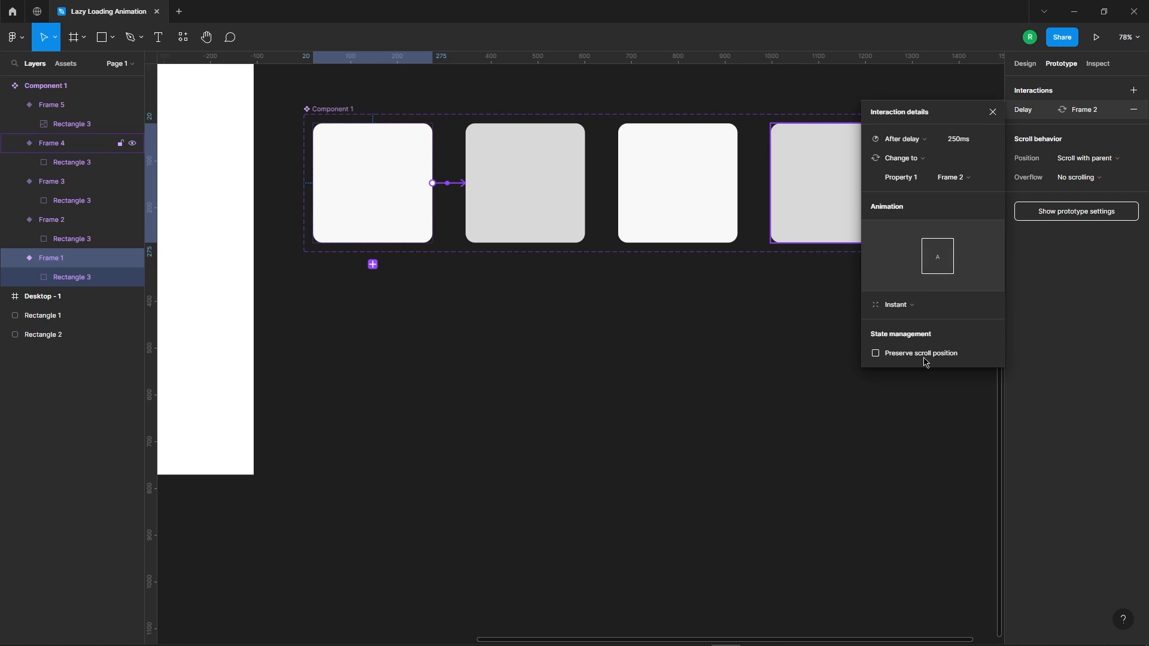
Set the Frame 1 interaction's animation to Smart animate with Ease in.
click(920, 308)
click(927, 331)
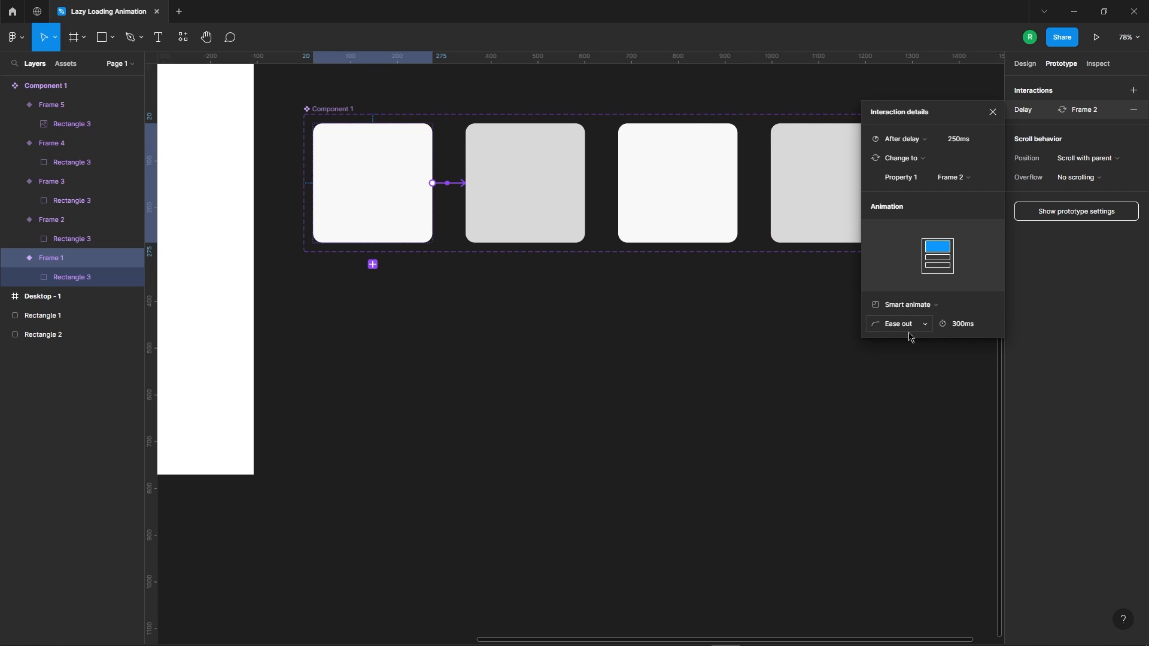
click(912, 333)
click(910, 306)
Connect the Frame 2 variant to Frame 3 and make the change trigger after a delay.
scroll(421, 245, down, 3)
scroll(588, 210, up, 3)
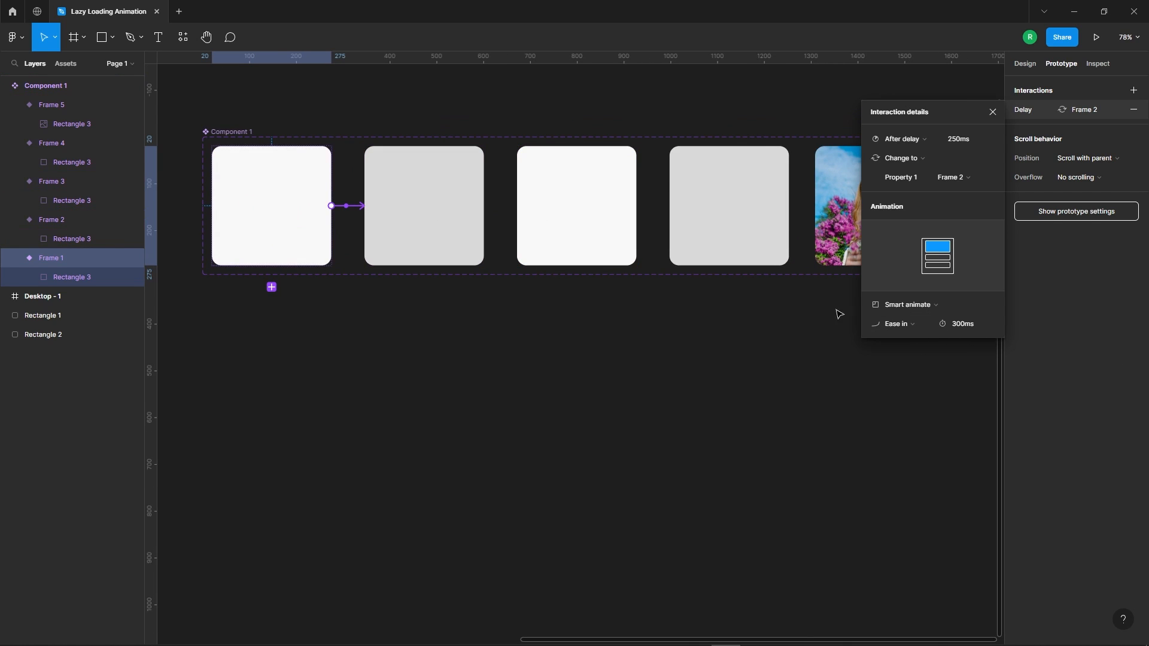
click(437, 220)
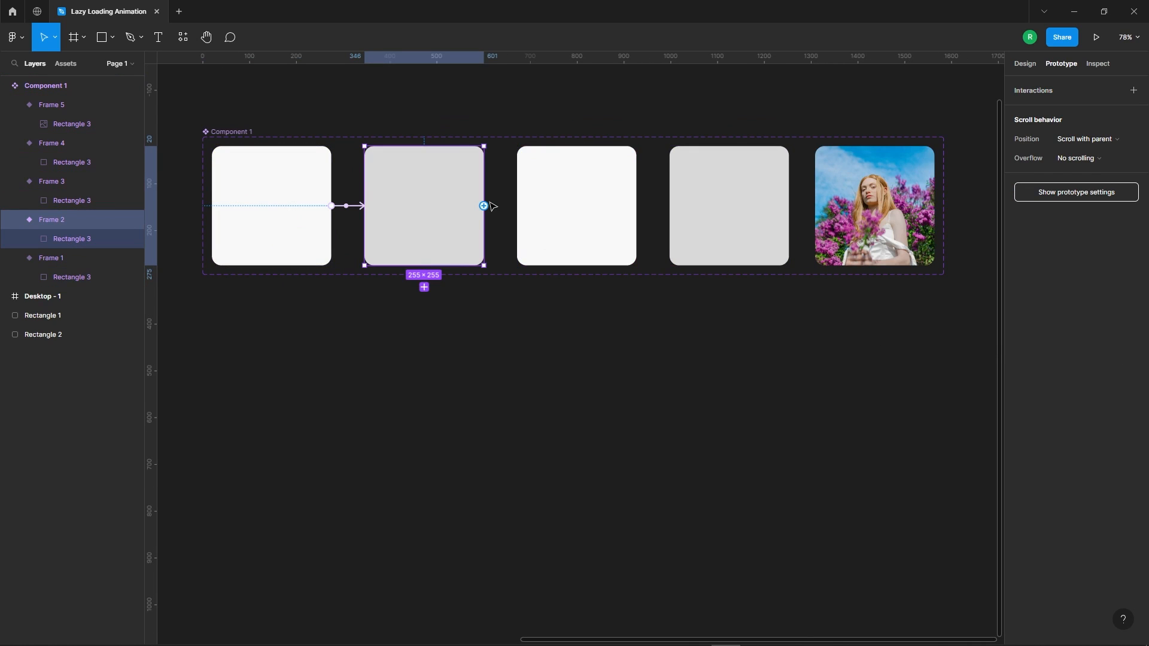
drag(483, 206, 616, 202)
click(894, 139)
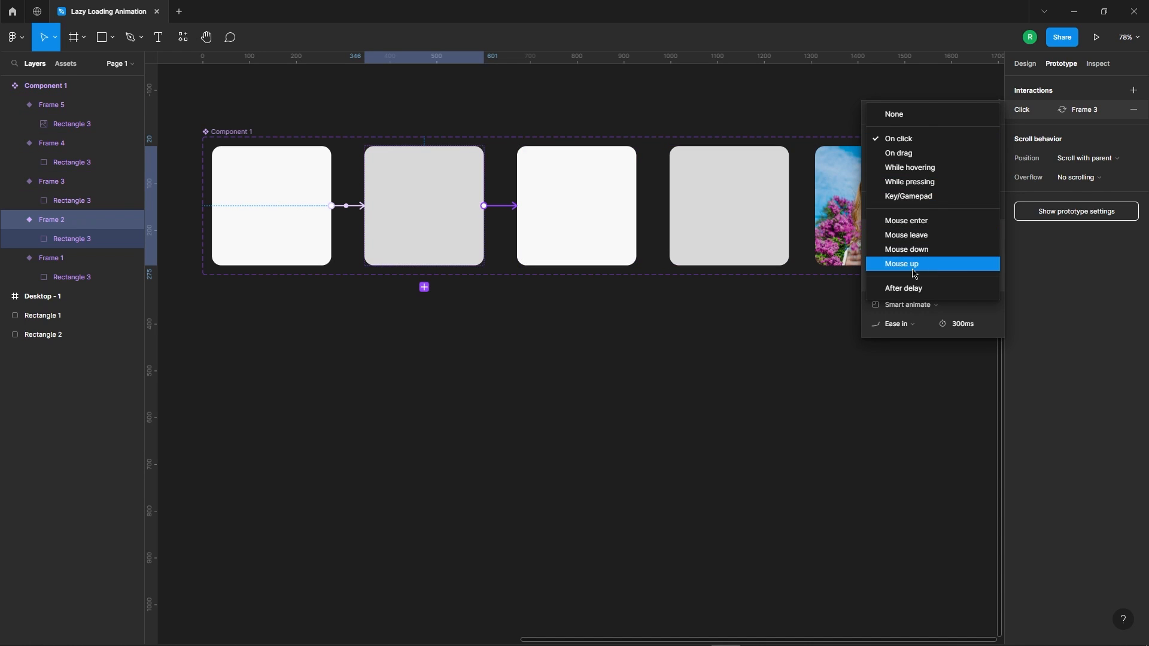
click(904, 289)
click(965, 141)
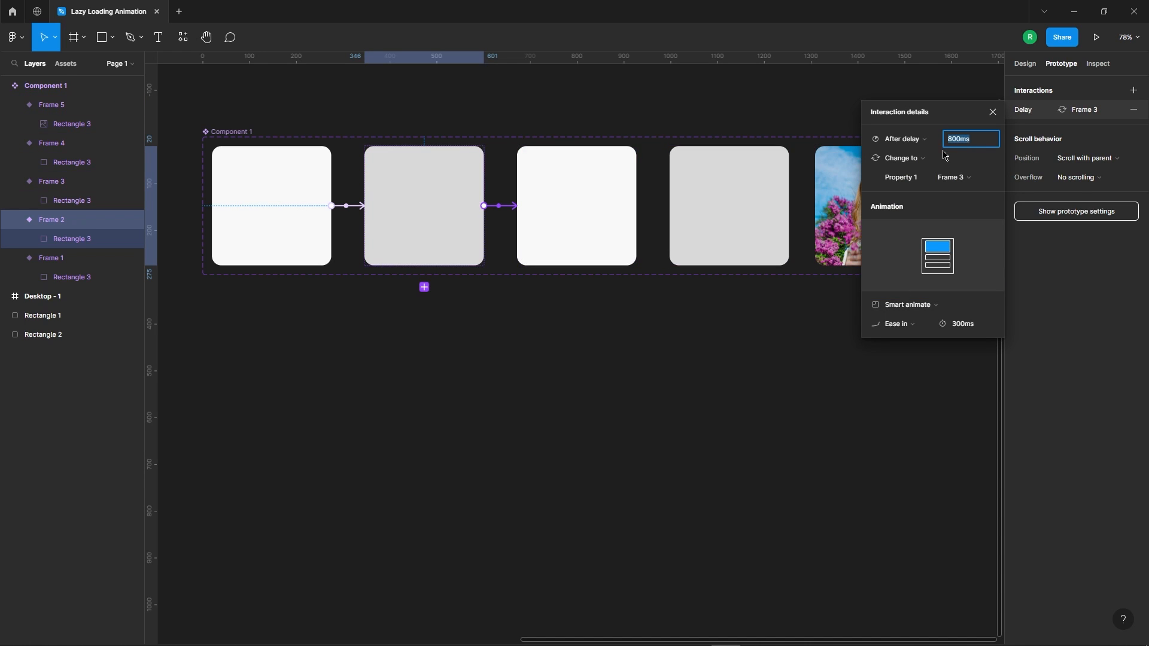
key(Return)
Connect the Frame 3 variant to Frame 4, triggered after a delay of 250 ms.
scroll(346, 231, down, 2)
click(499, 216)
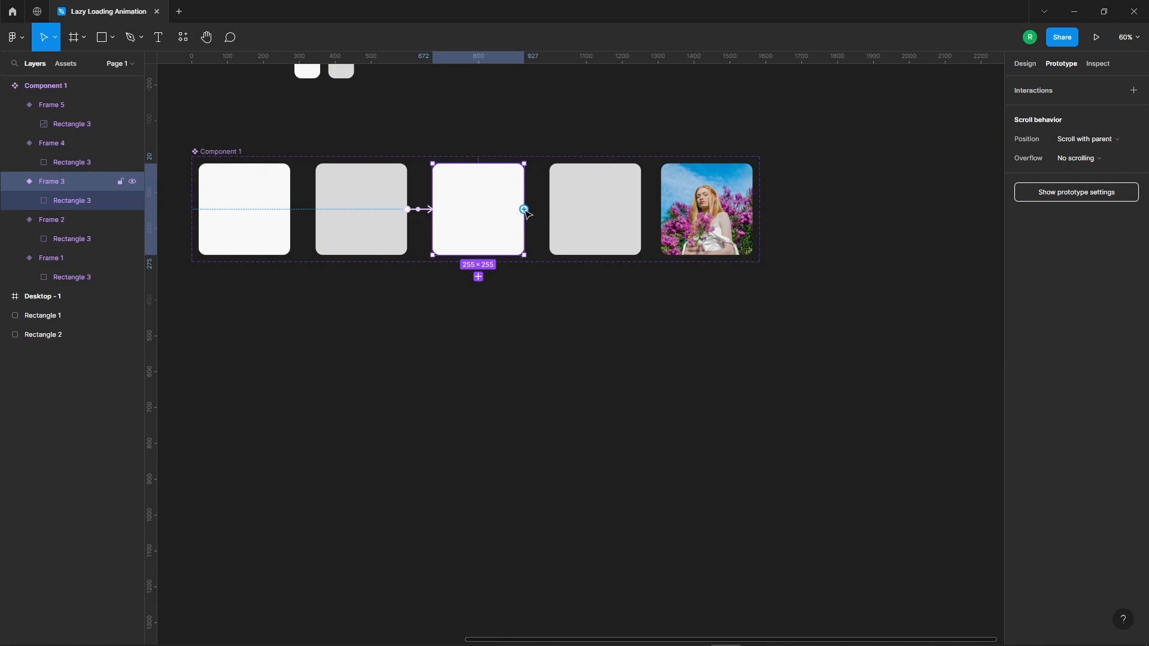
drag(524, 209, 675, 208)
key(ctrl+z)
drag(524, 210, 580, 210)
click(924, 149)
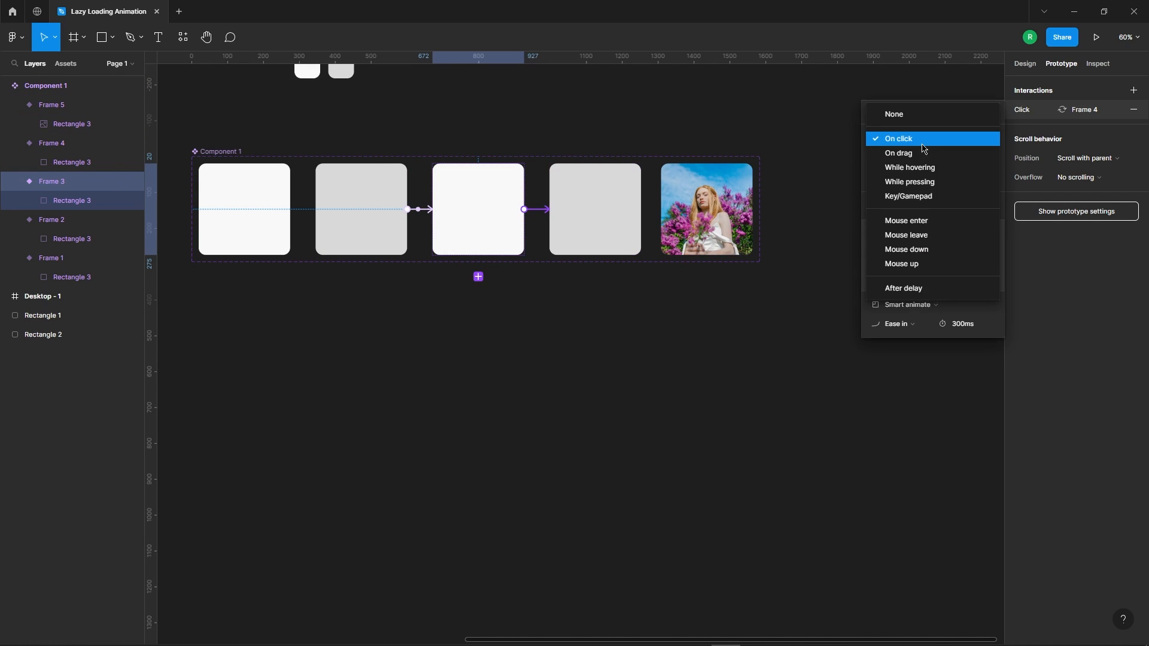
click(922, 292)
click(973, 140)
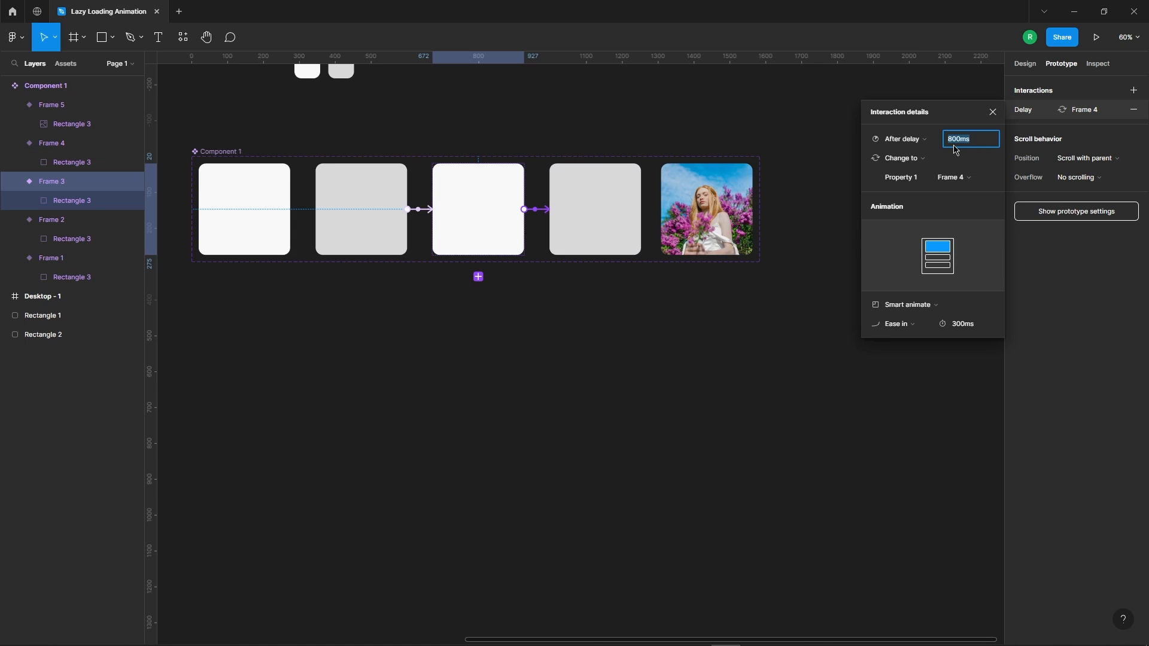
text(250)
key(Return)
Connect the Frame 4 variant to the photo variant Frame 5, triggered after a delay of 200 ms.
click(597, 210)
drag(641, 209, 778, 180)
click(905, 142)
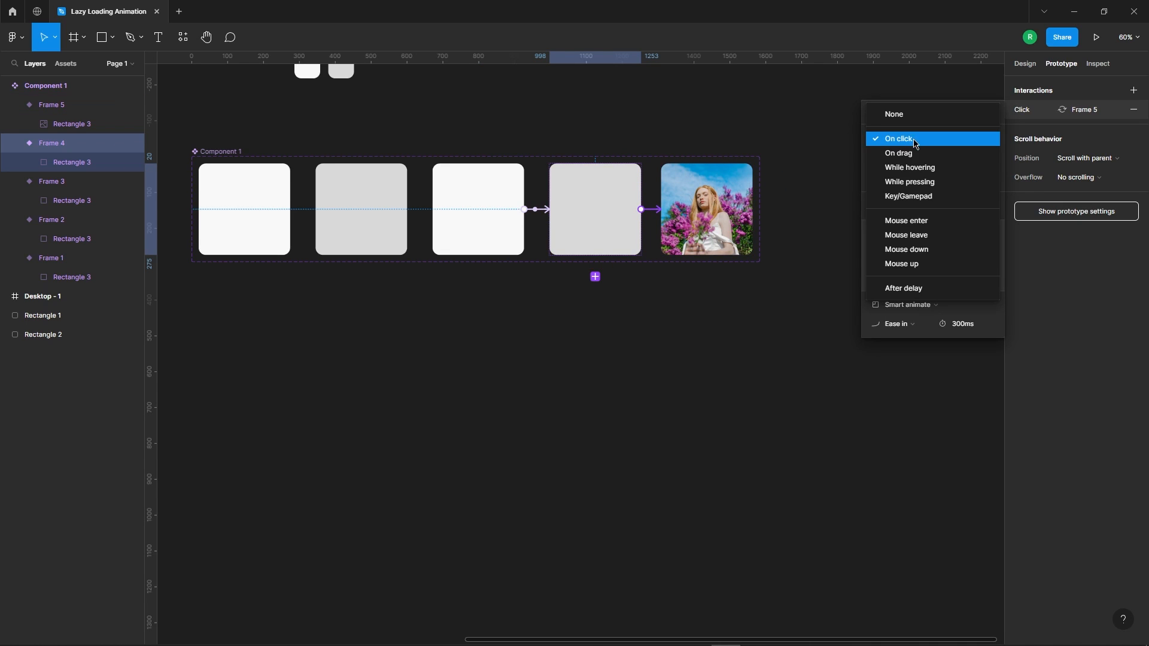
click(922, 292)
click(965, 144)
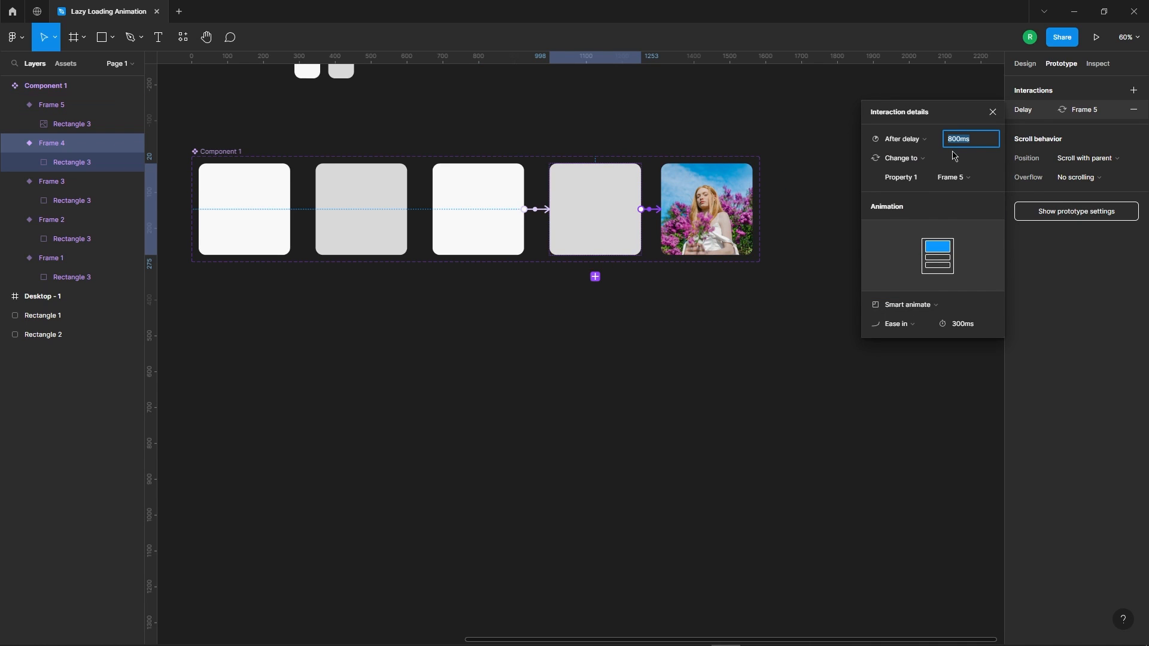
key(Return)
click(992, 113)
click(833, 141)
Duplicate the Component 1 set five times, arranging the six sets in two columns of three beside the Desktop - 1 frame.
scroll(834, 141, down, 3)
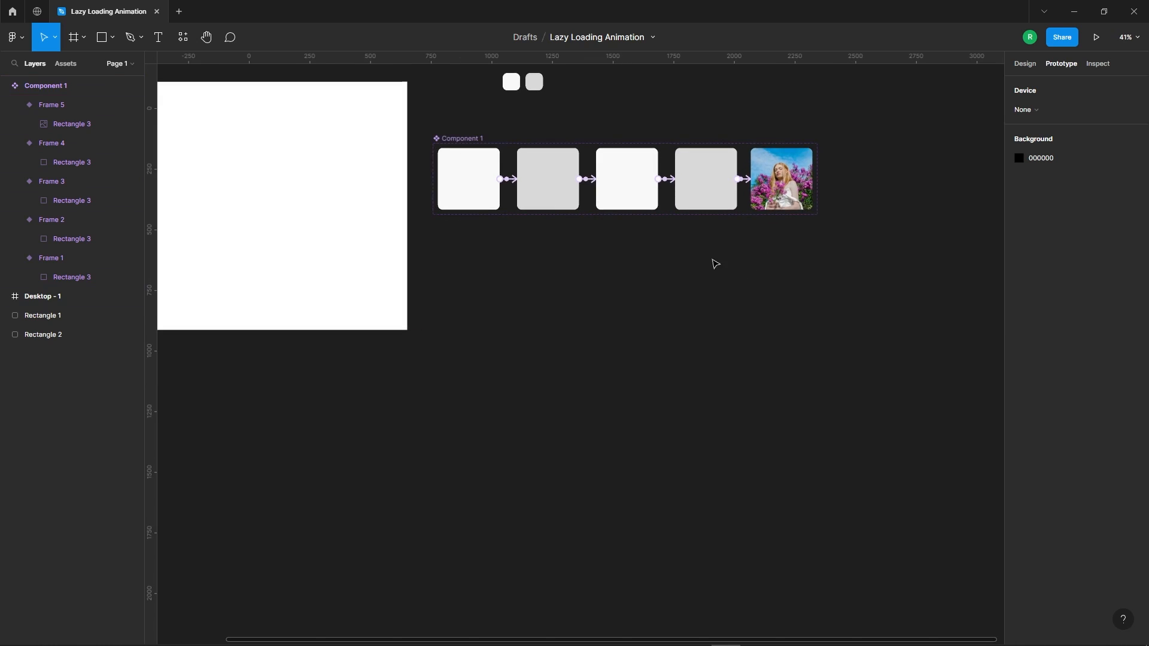
scroll(733, 268, down, 2)
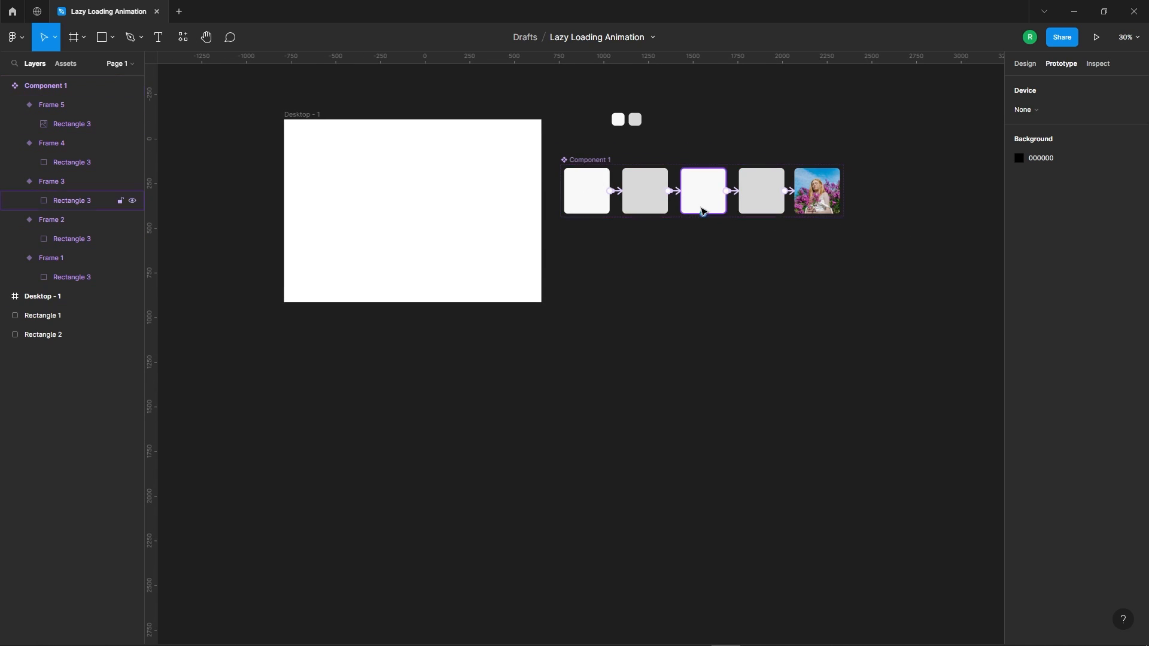
scroll(706, 206, up, 2)
click(539, 152)
click(539, 153)
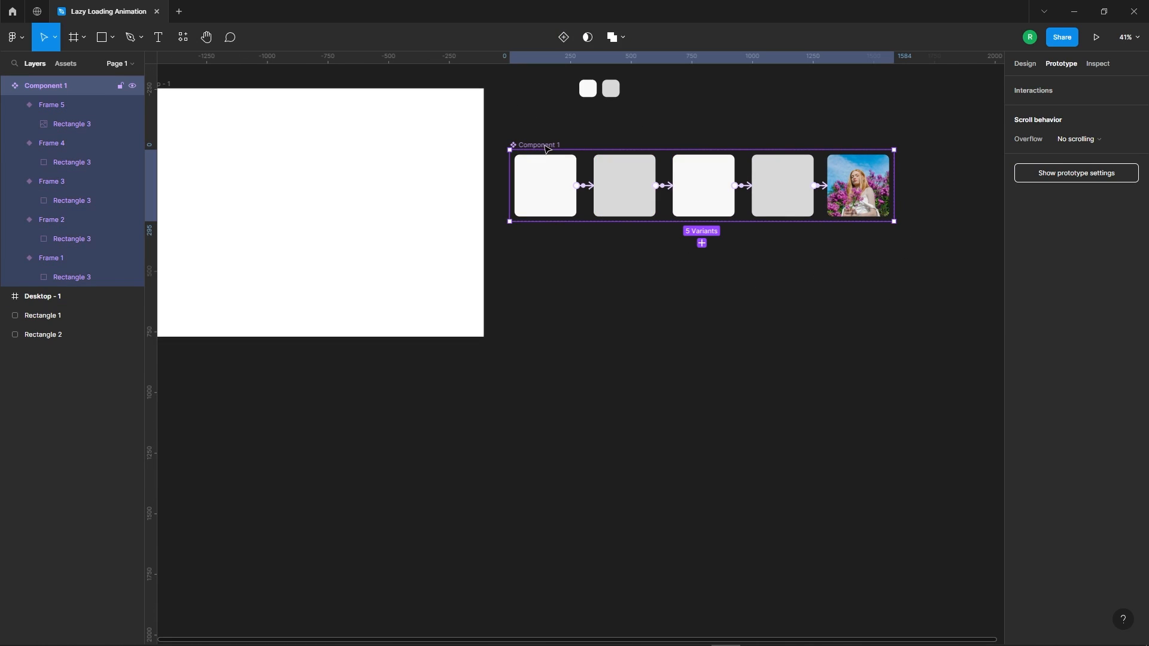
drag(547, 151, 849, 331)
scroll(482, 283, down, 2)
scroll(499, 123, down, 3)
scroll(850, 206, up, 3)
drag(638, 207, 650, 207)
click(535, 105)
Edit the delay time of the Frame 4 to Frame 5 interaction in Component 2.
scroll(557, 148, up, 3)
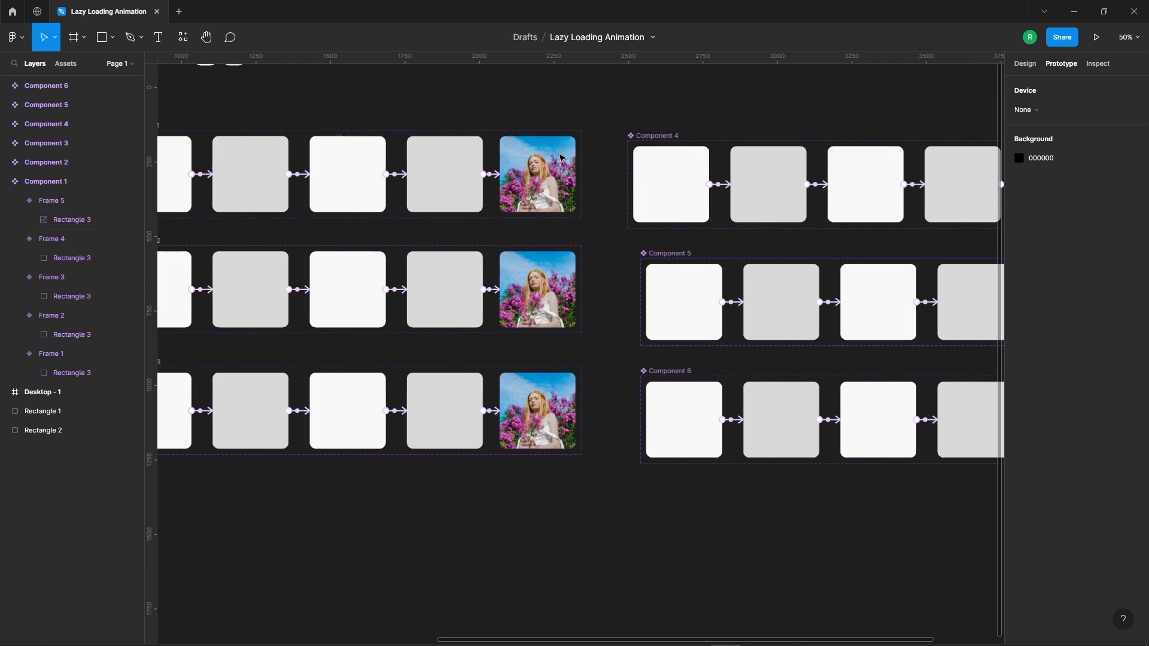
click(492, 289)
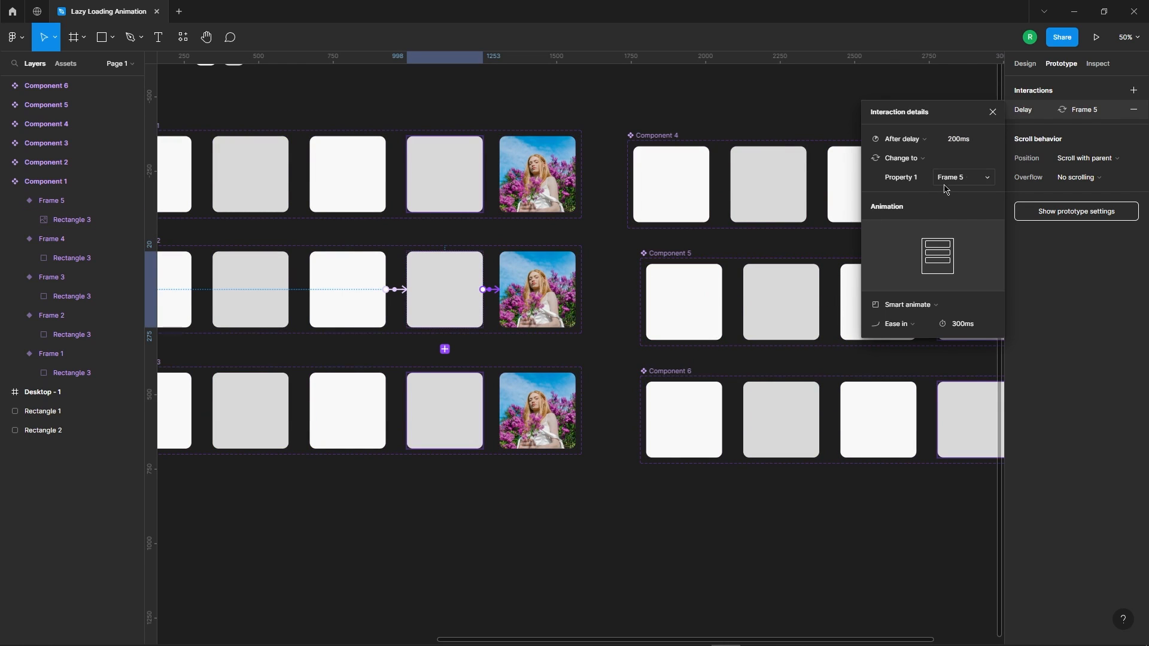
click(974, 145)
Set the delay of the Frame 4 to Frame 5 interaction in Component 3 to 400 ms.
click(473, 413)
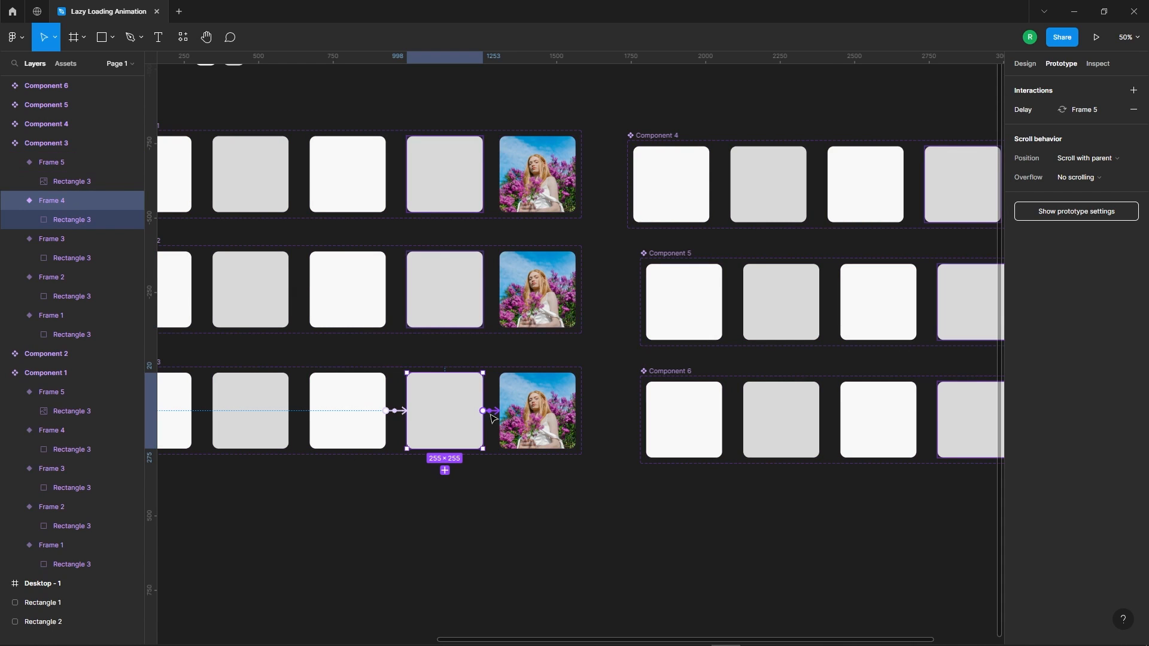
click(496, 413)
click(978, 146)
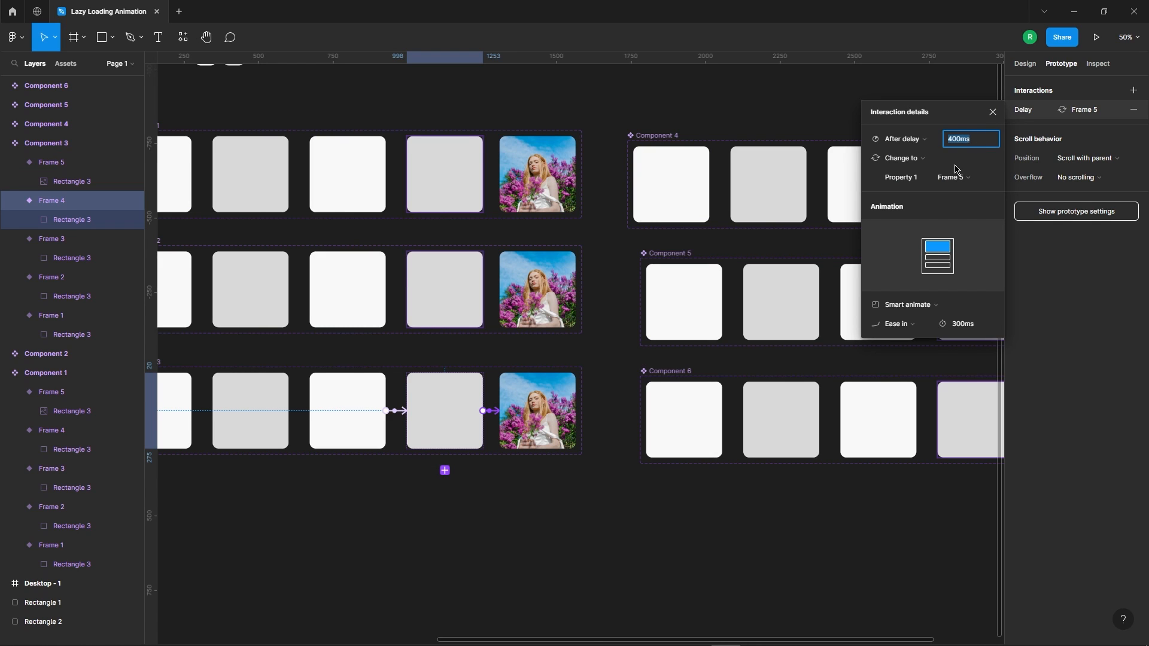
Set the delay of the Frame 4 to Frame 5 interaction in Component 4 to 500 ms.
scroll(349, 171, down, 3)
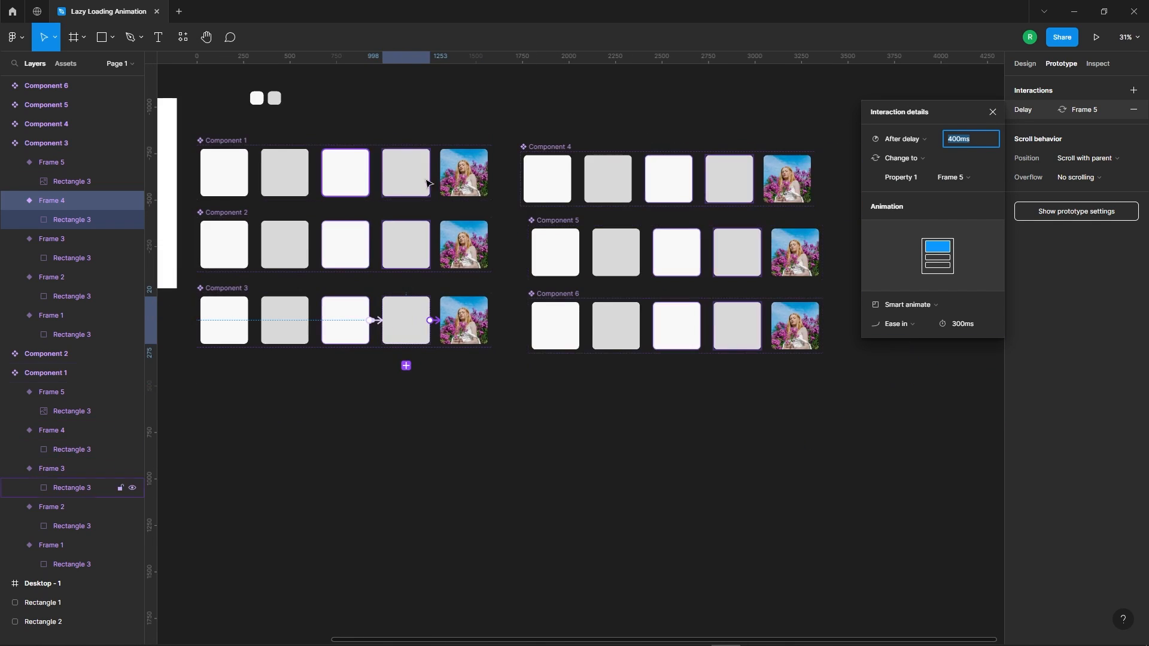
scroll(841, 173, up, 2)
click(694, 197)
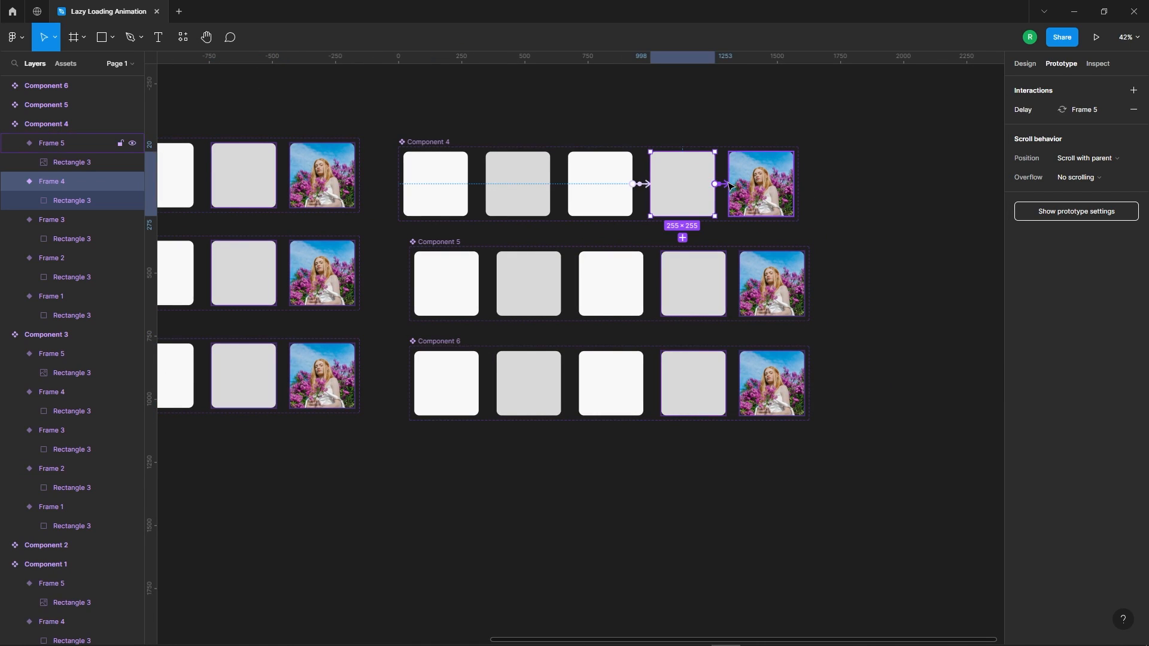
click(1053, 109)
click(975, 142)
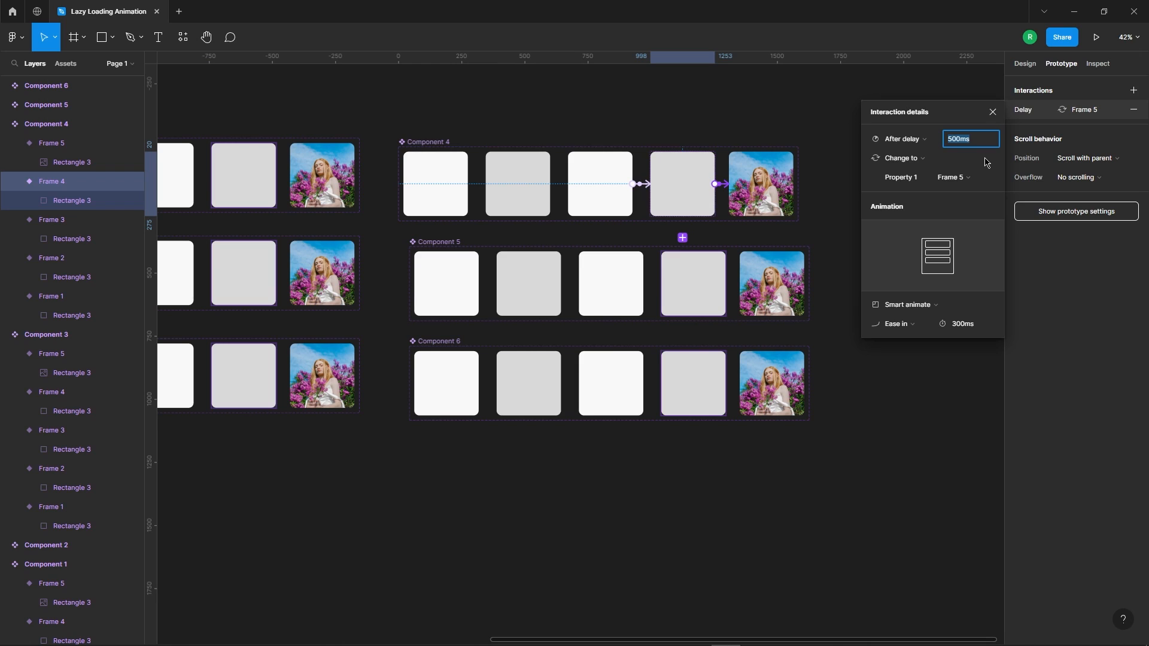
Set the delay of the Frame 4 to Frame 5 interaction in Component 5 to 550 ms.
click(715, 284)
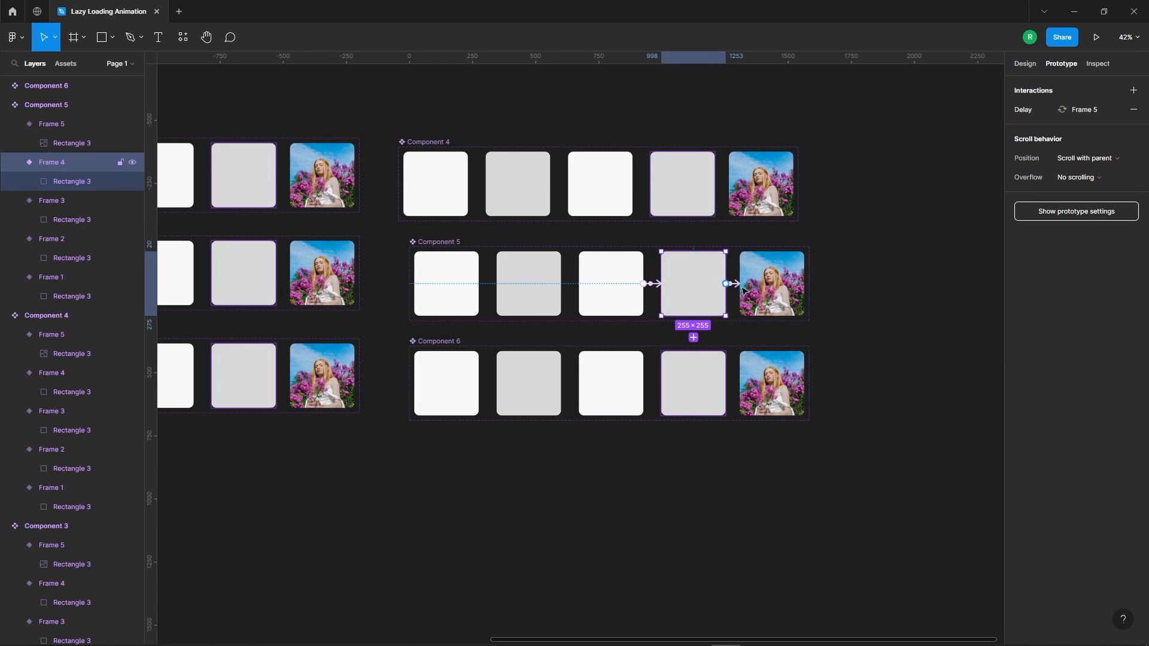
click(735, 284)
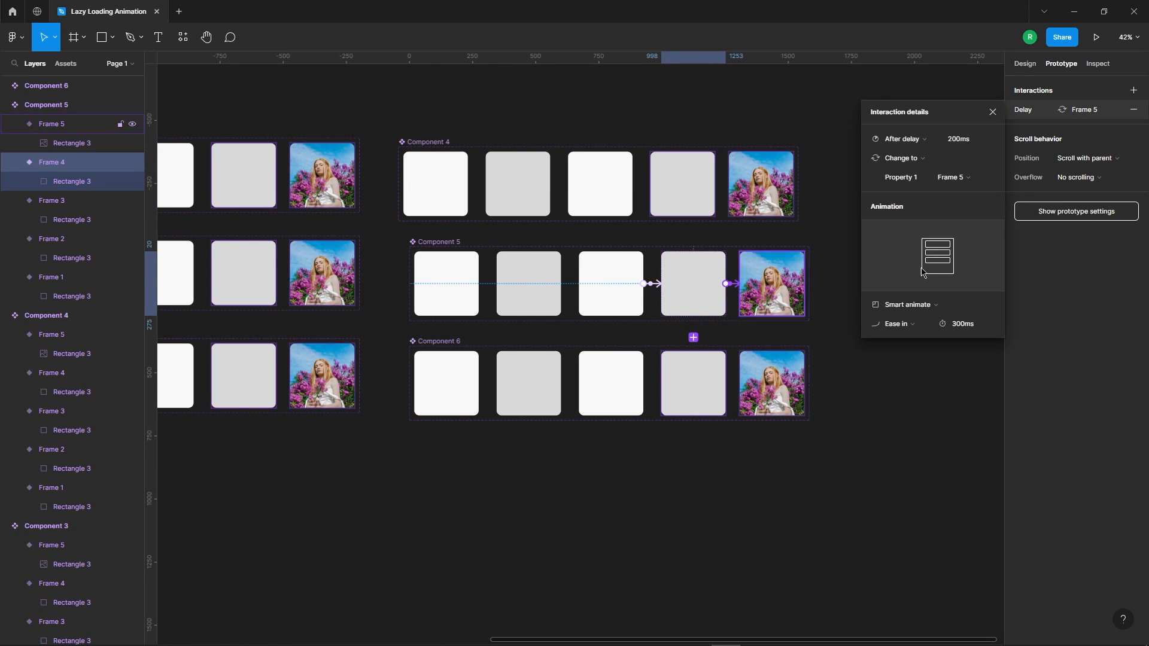
click(971, 143)
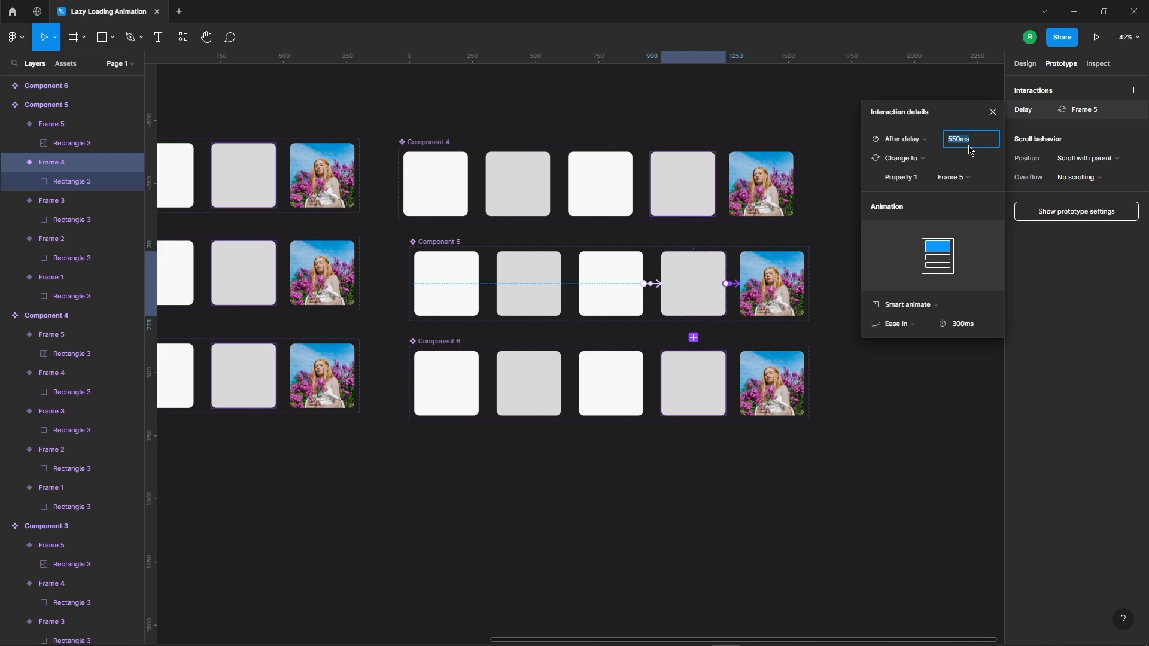
Set the delay of the Frame 4 to Frame 5 interaction in Component 6 to 600 ms and close the interaction details.
click(693, 383)
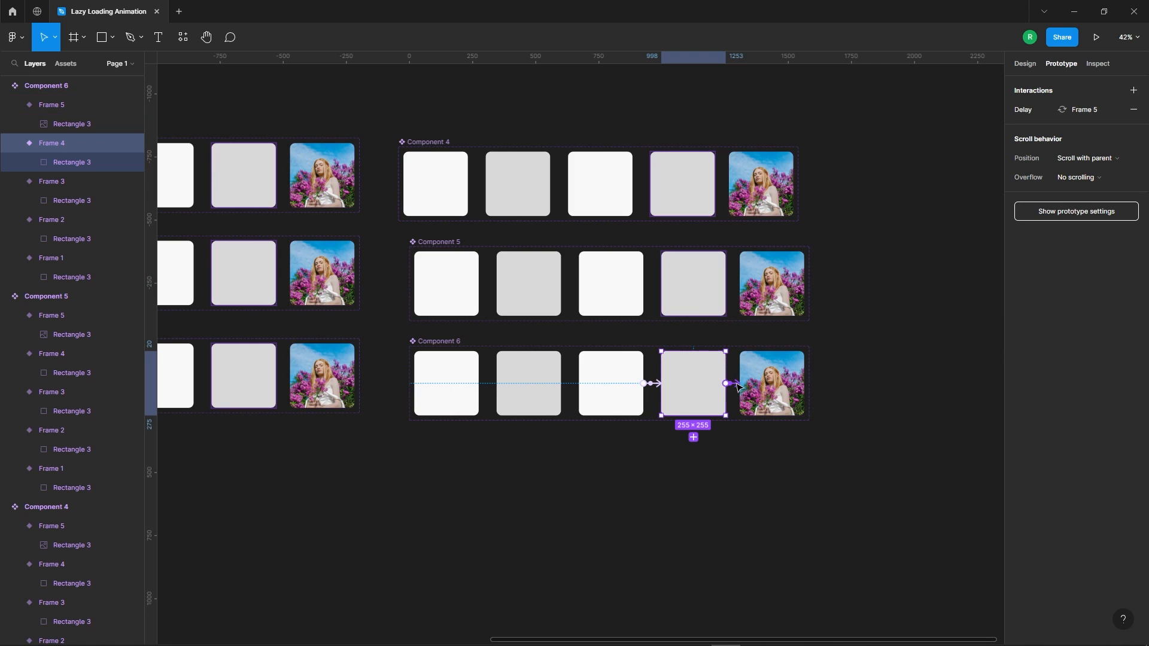
click(735, 383)
click(977, 139)
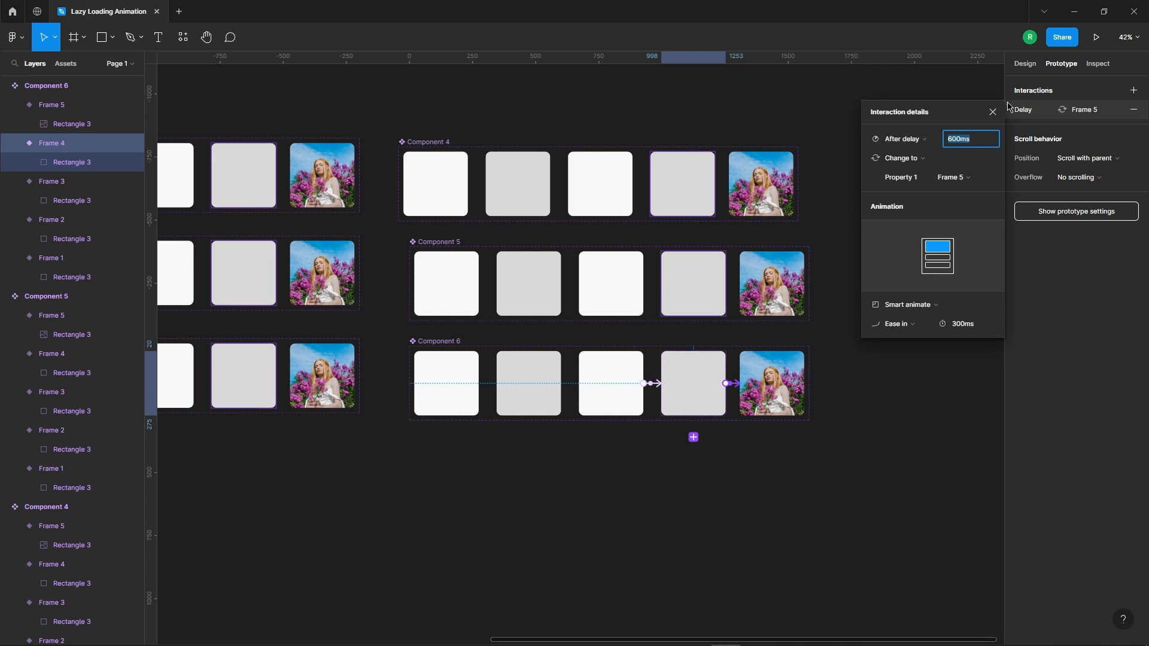
click(993, 112)
click(908, 124)
Replace the photos in the last variants of Components 2 to 6 with Unsplash images from the nature preset.
scroll(969, 158, down, 4)
scroll(578, 239, up, 4)
click(586, 264)
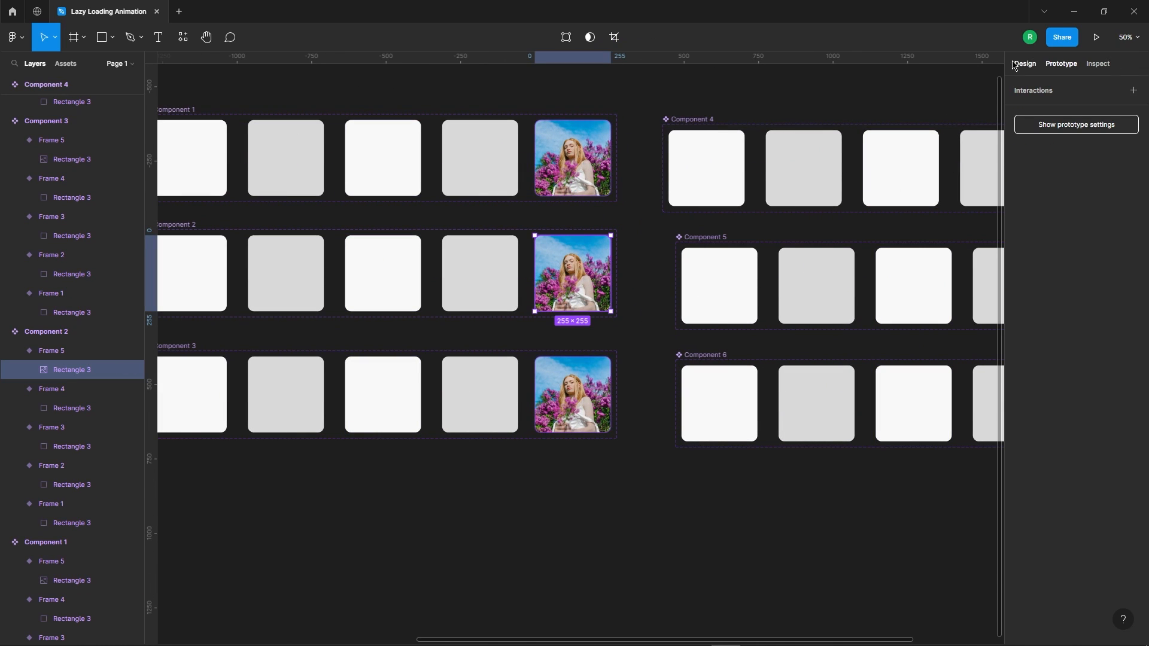
click(1024, 63)
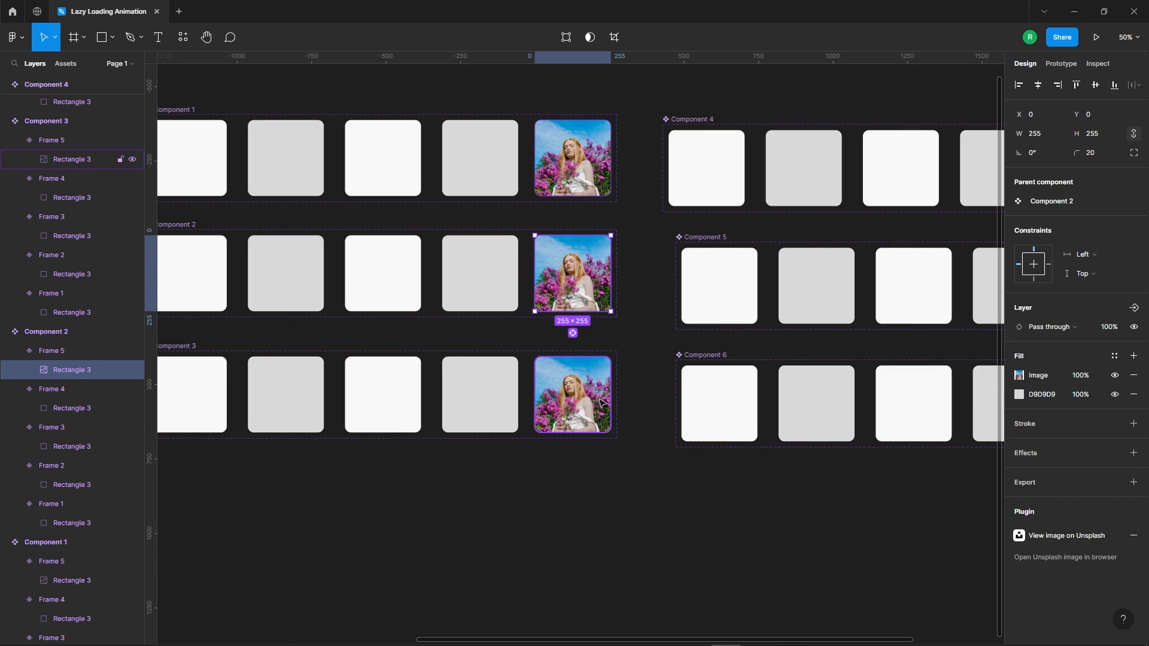
ctrl+shift+click(562, 383)
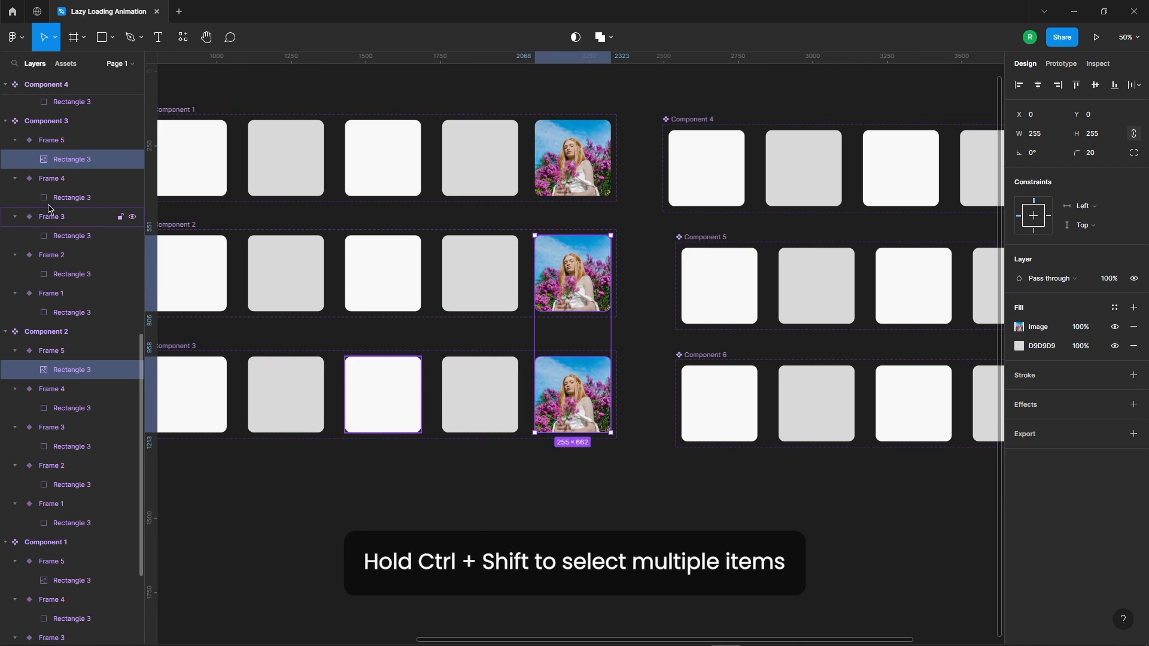
scroll(327, 201, down, 3)
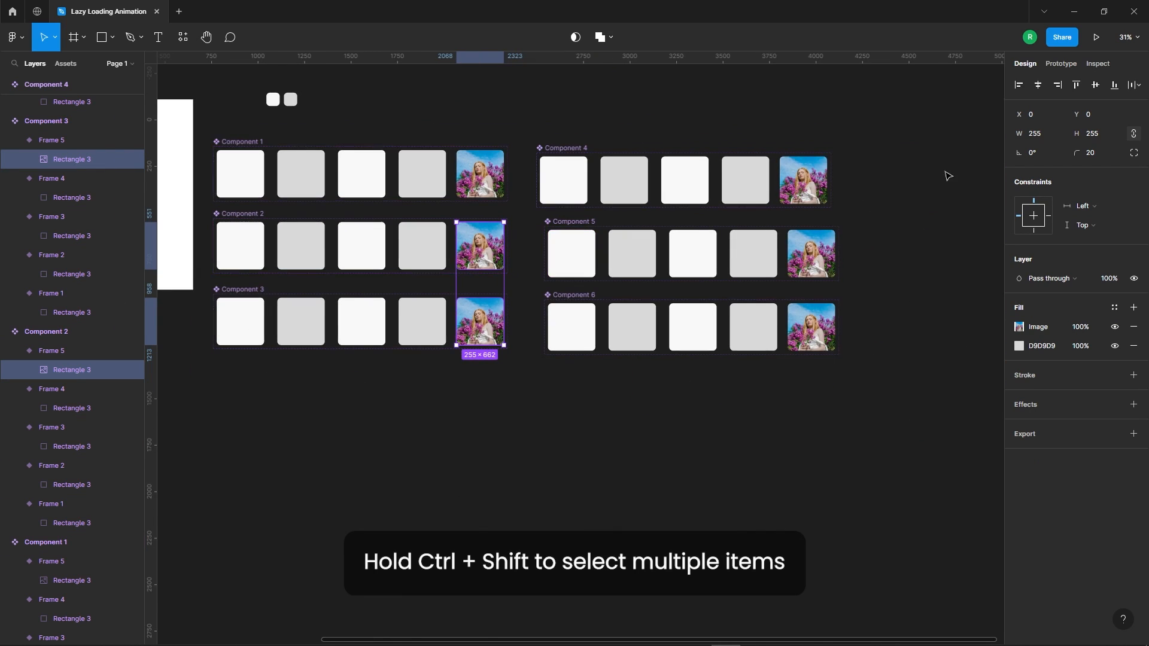
scroll(952, 171, up, 2)
ctrl+shift+click(765, 201)
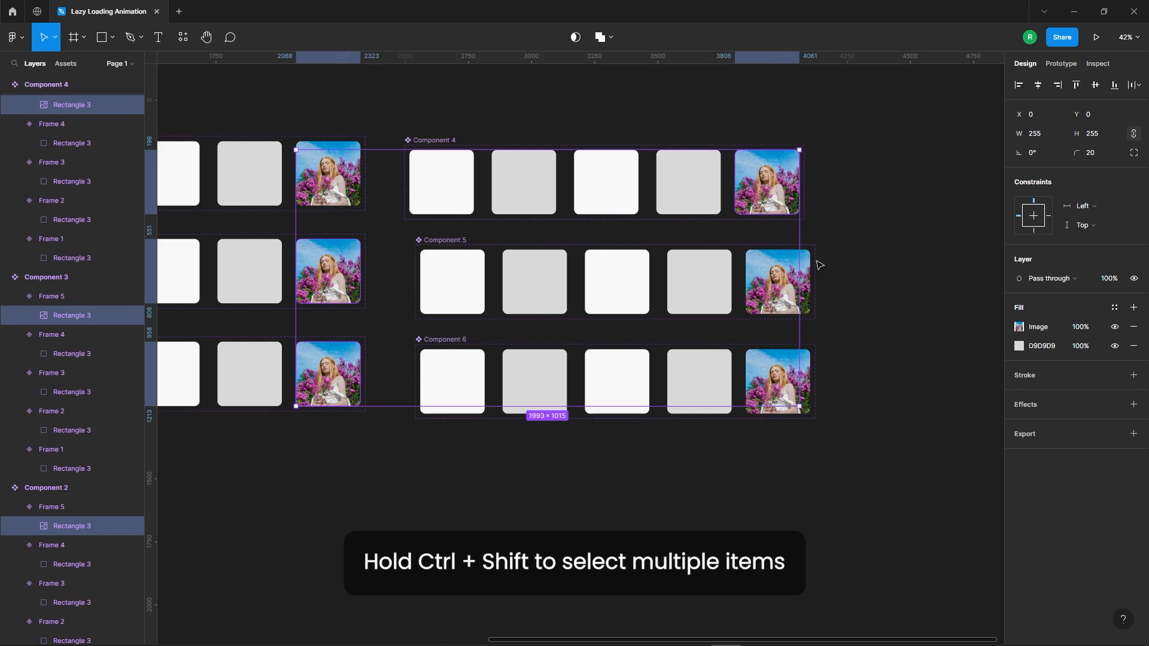
ctrl+shift+click(780, 300)
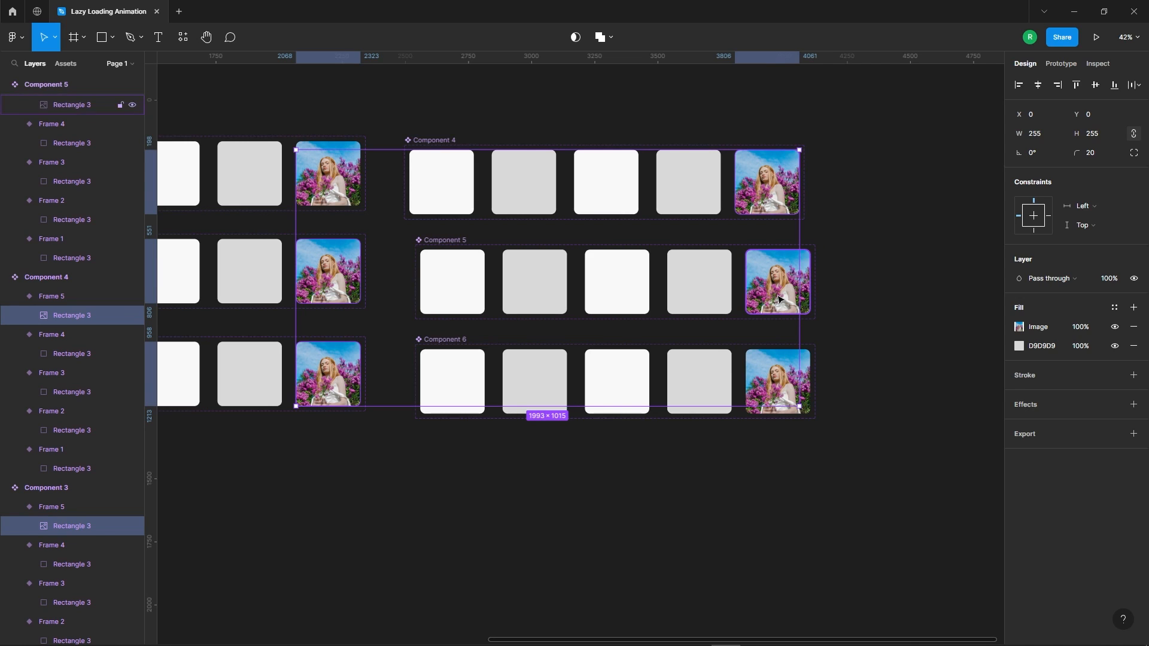
ctrl+shift+click(785, 390)
scroll(739, 231, down, 1)
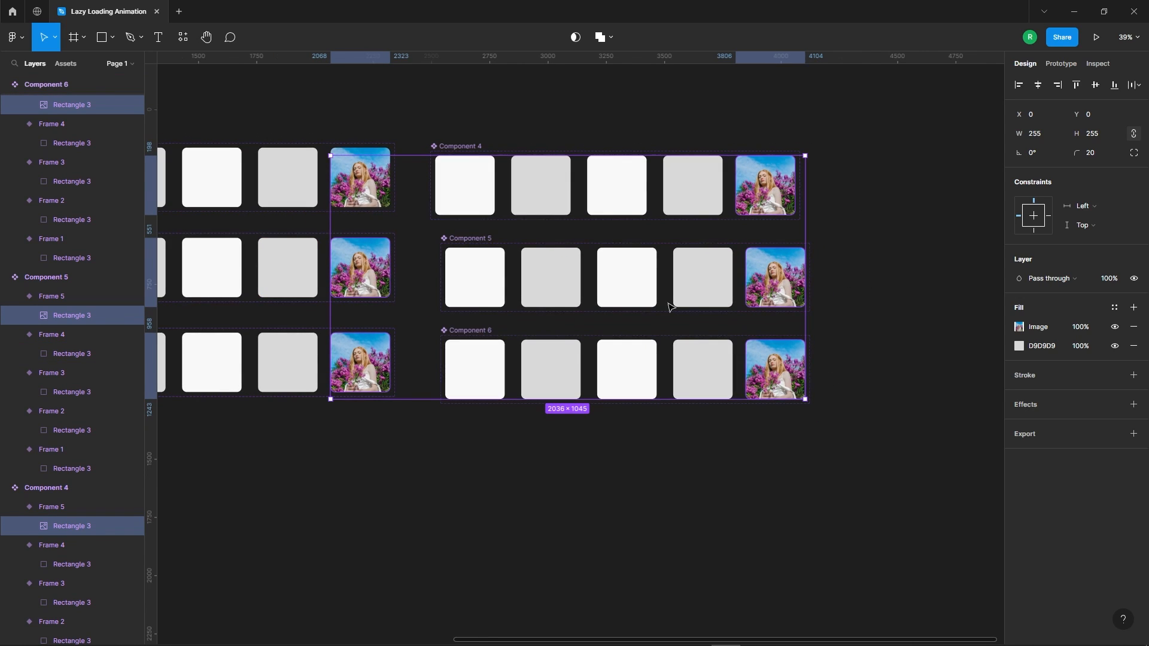
click(184, 39)
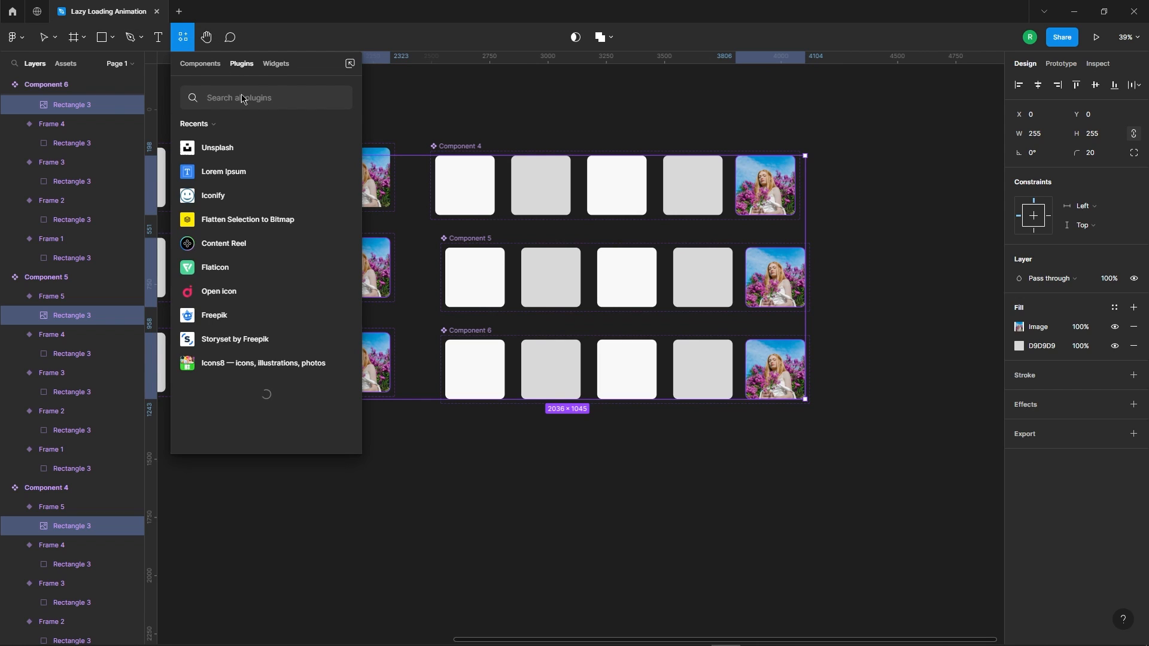
click(346, 149)
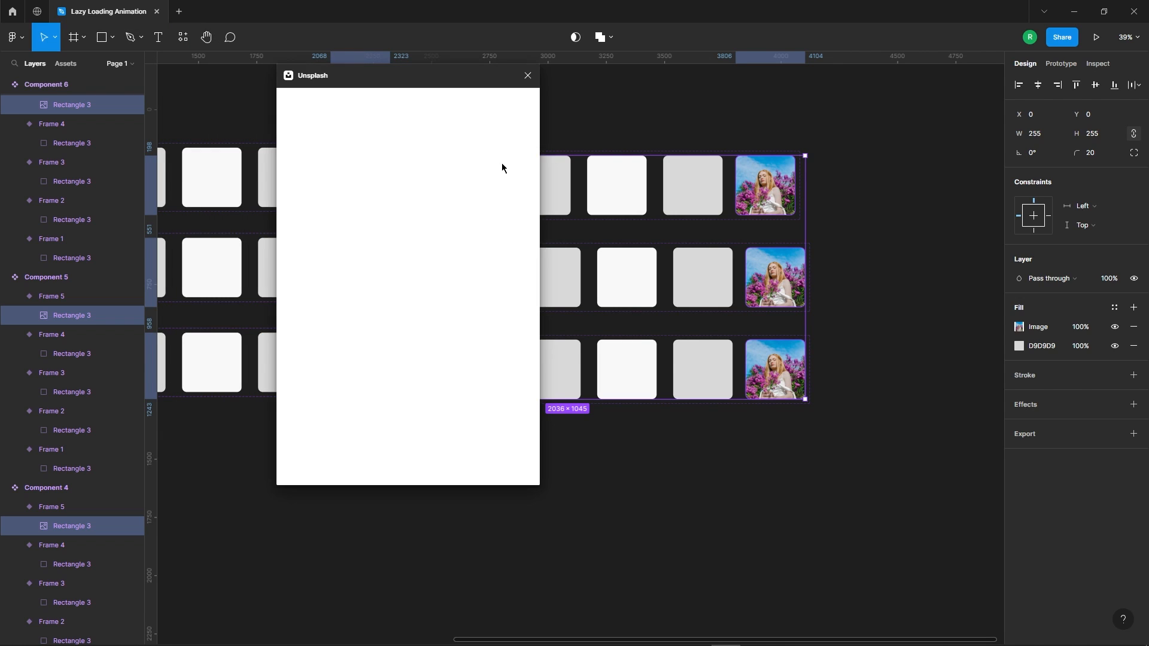
click(357, 100)
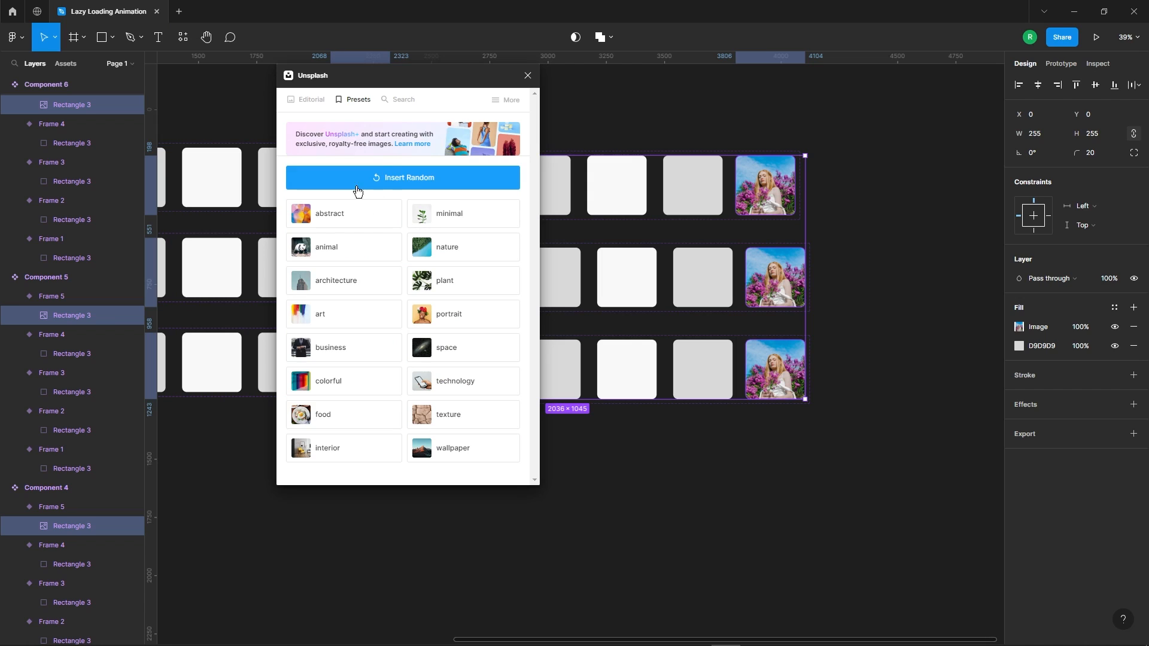
click(453, 257)
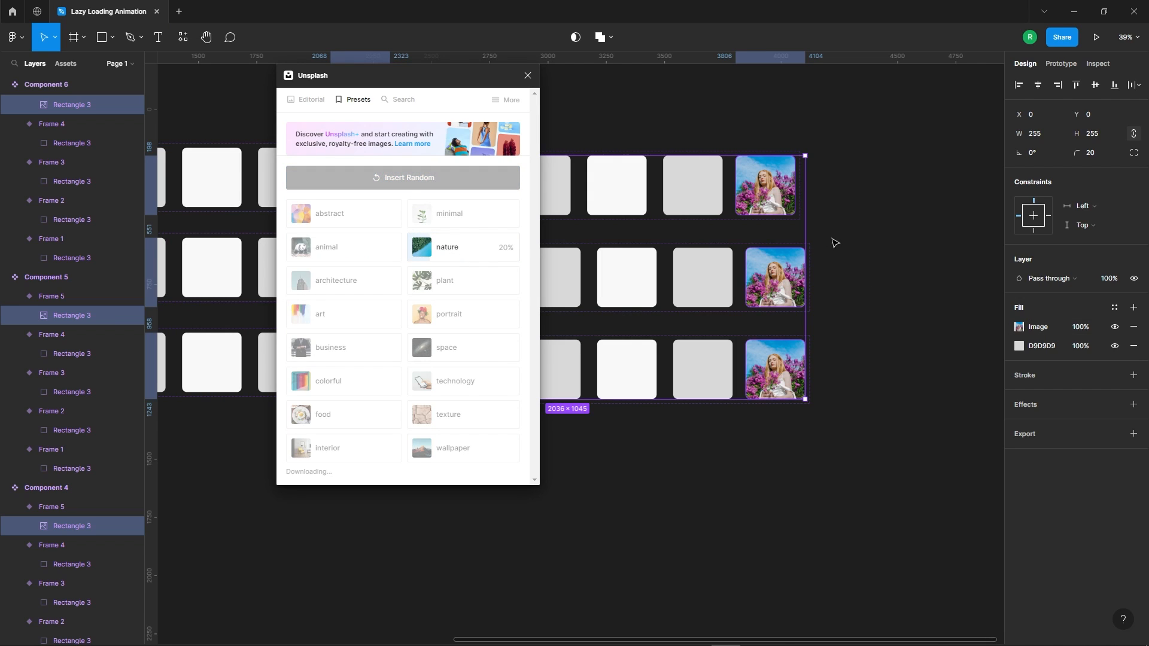
scroll(919, 235, down, 3)
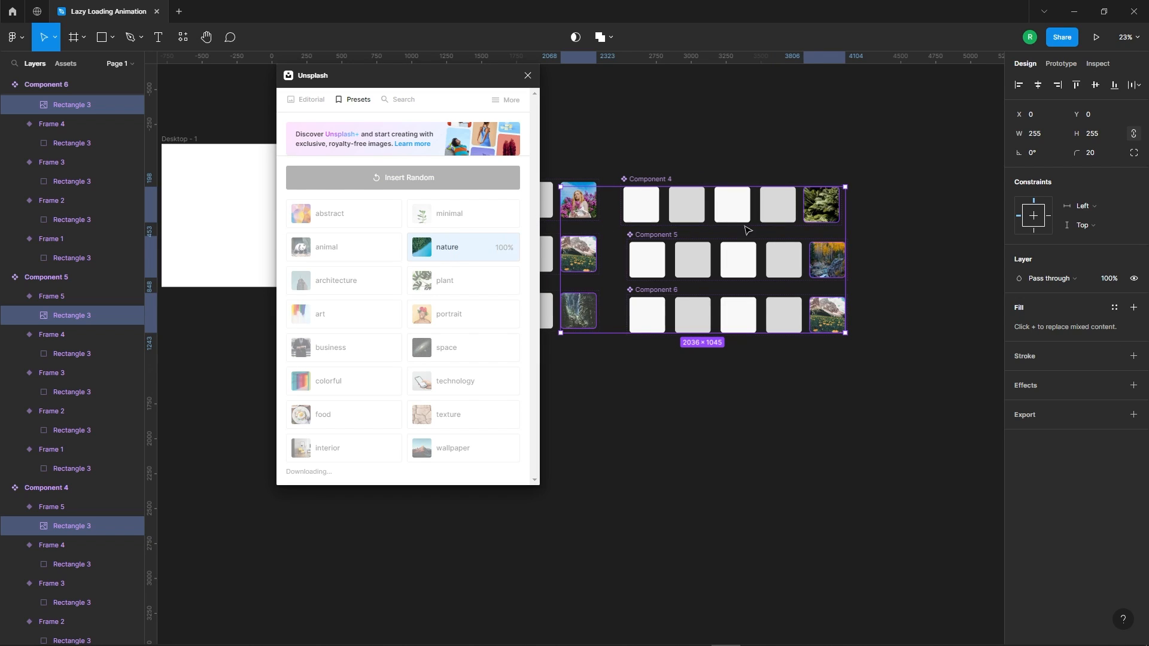
click(916, 341)
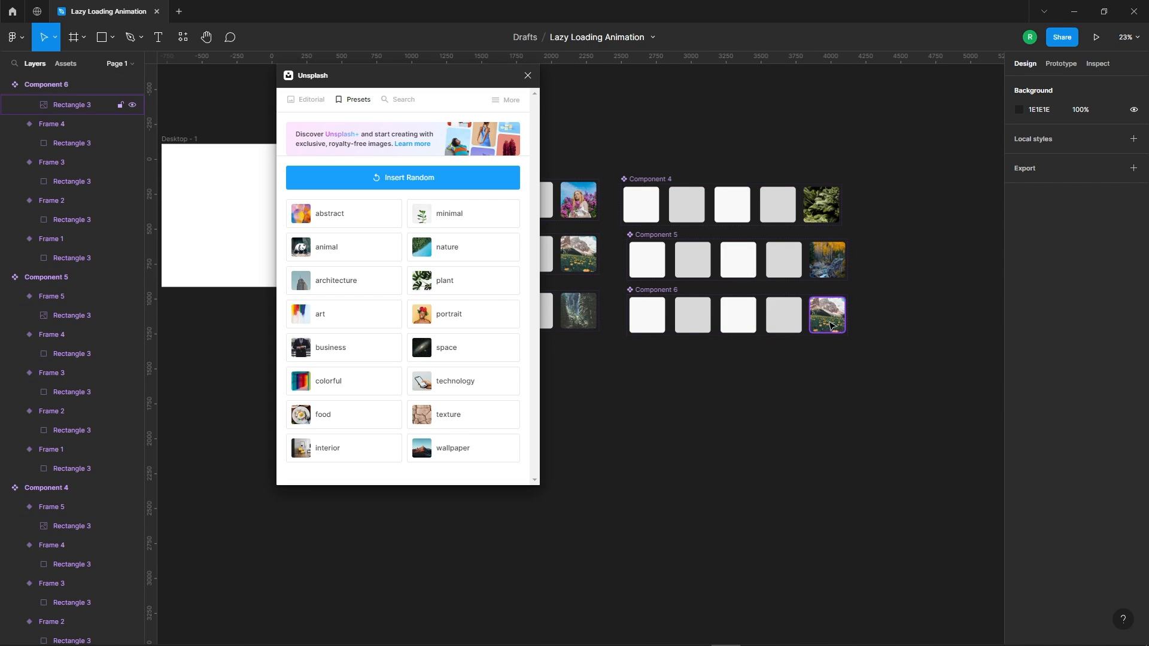
Replace the photo in Component 6 with a random Unsplash image and close the plugin.
double_click(828, 316)
click(396, 183)
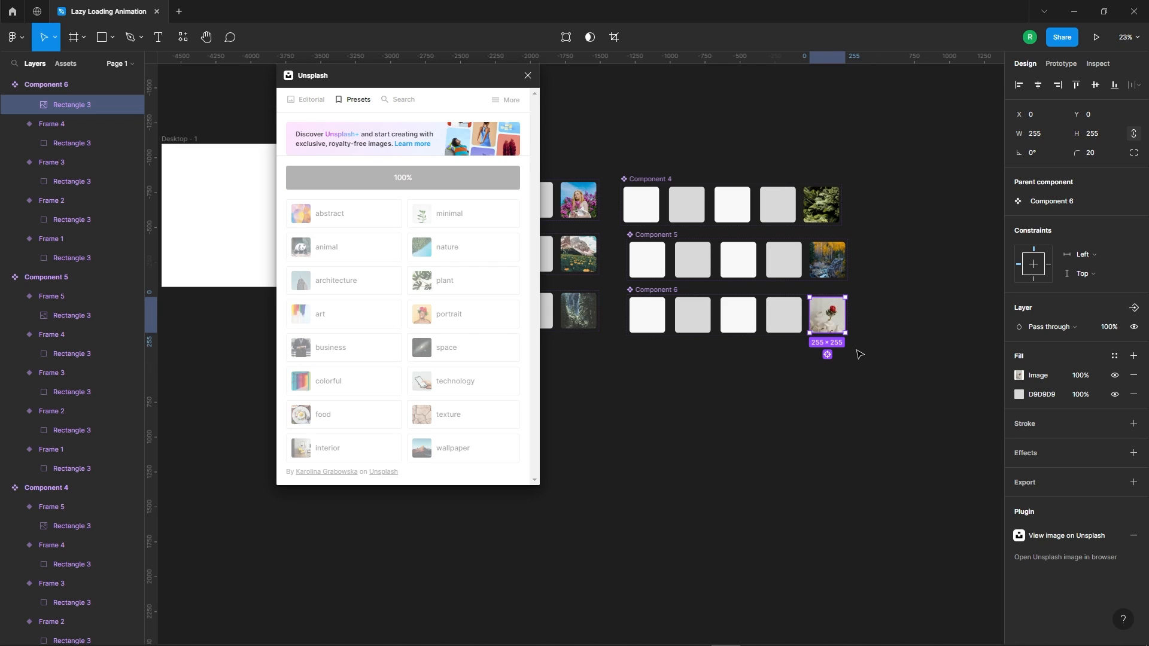
click(883, 347)
click(527, 75)
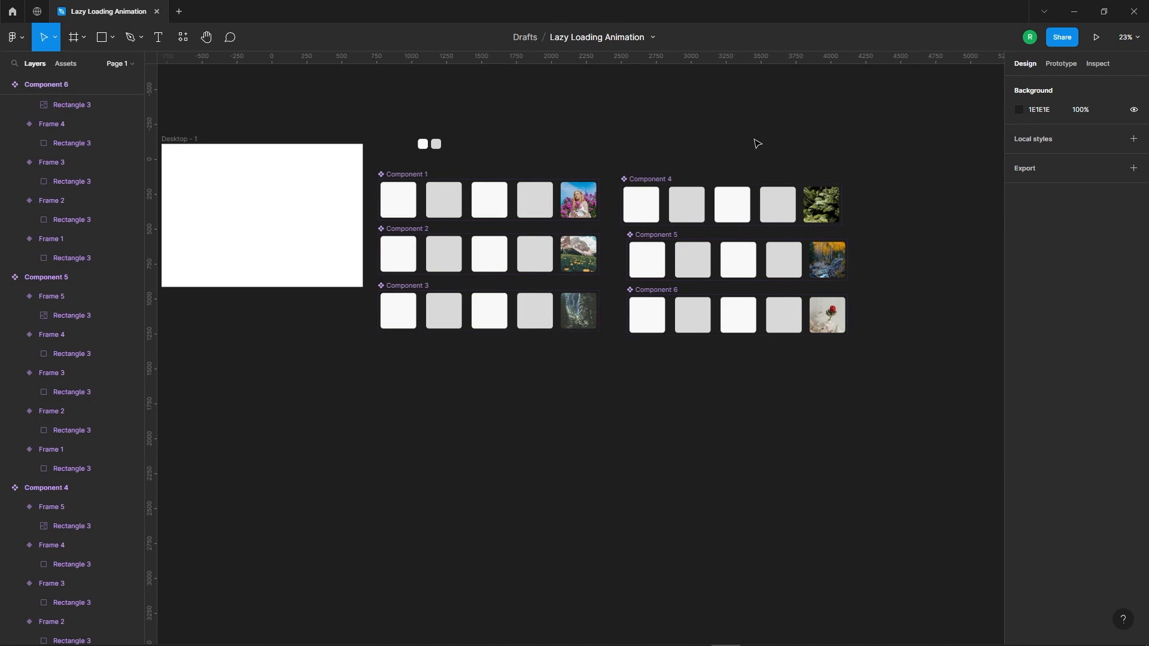
Place one instance of each of the six local components on the Desktop - 1 frame in two rough rows of three.
scroll(919, 160, down, 1)
scroll(703, 127, up, 1)
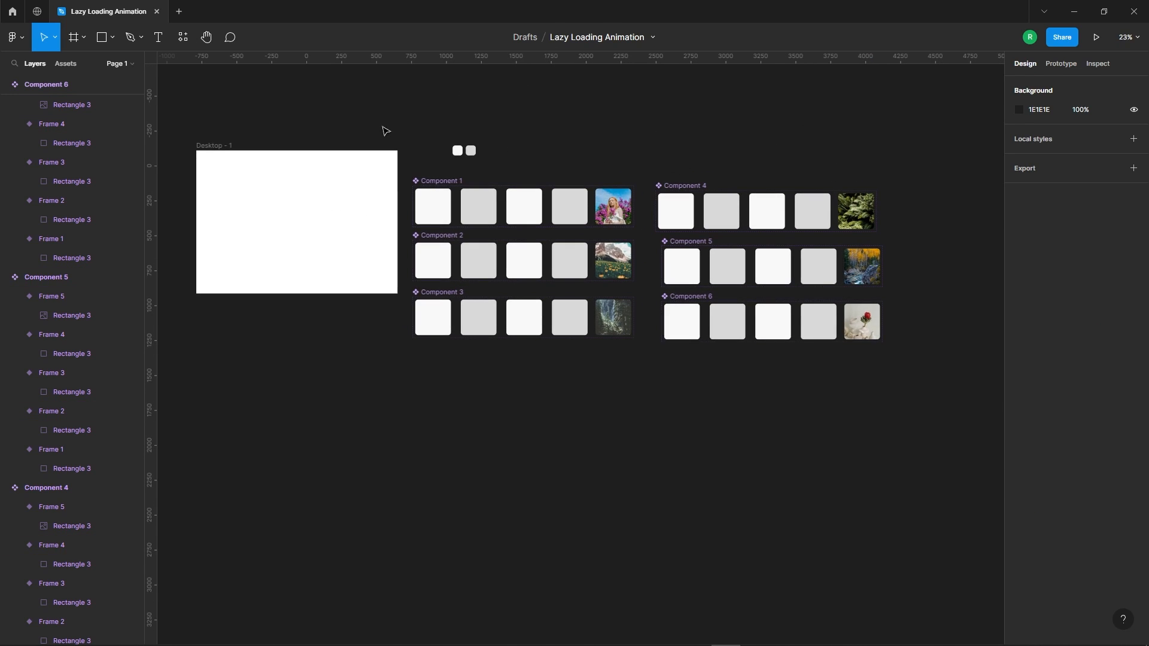
click(66, 64)
scroll(700, 154, down, 2)
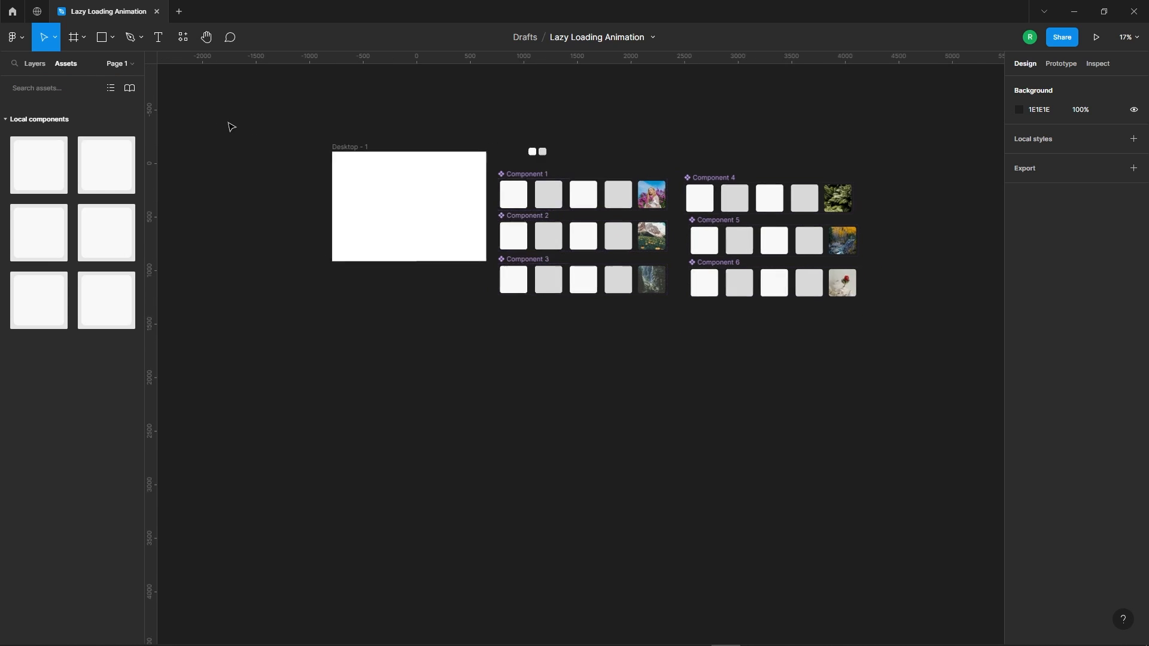
scroll(386, 147, up, 4)
scroll(320, 187, up, 1)
drag(30, 167, 329, 226)
drag(105, 172, 416, 223)
drag(46, 239, 506, 217)
drag(113, 242, 322, 372)
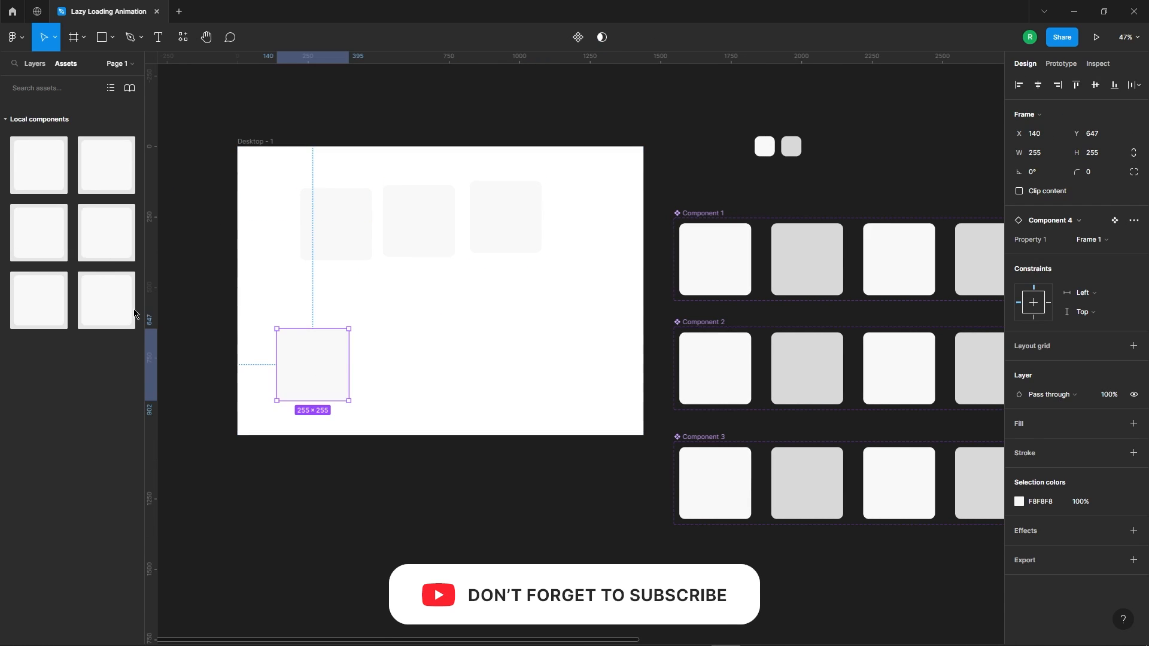
drag(41, 291, 408, 354)
drag(98, 299, 535, 341)
Tidy up the six instances on Desktop - 1 into a grid with 60 horizontal and 48 vertical spacing.
click(287, 375)
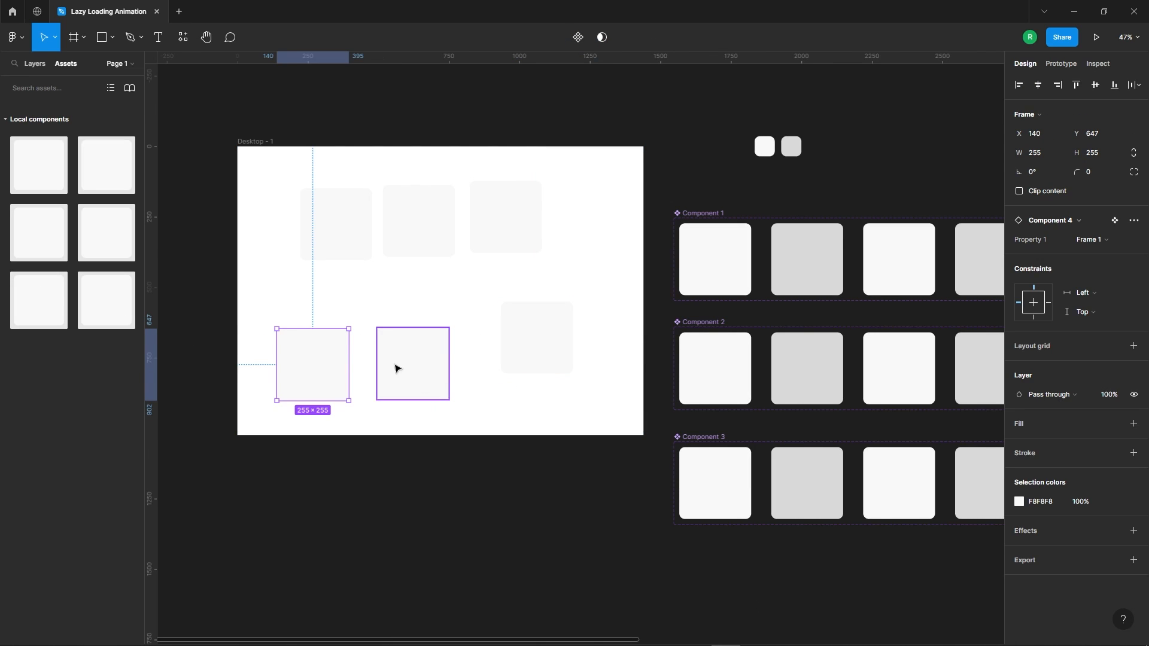
scroll(486, 277, down, 2)
drag(336, 203, 591, 379)
click(1136, 85)
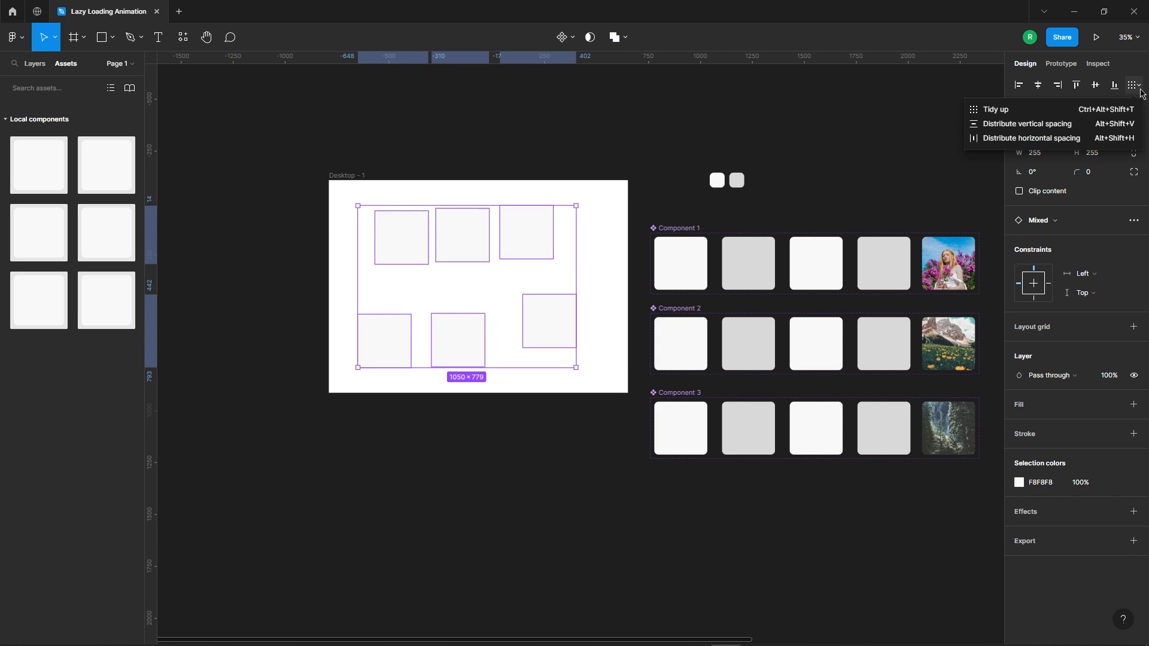
click(1038, 111)
scroll(485, 286, up, 3)
drag(466, 277, 464, 248)
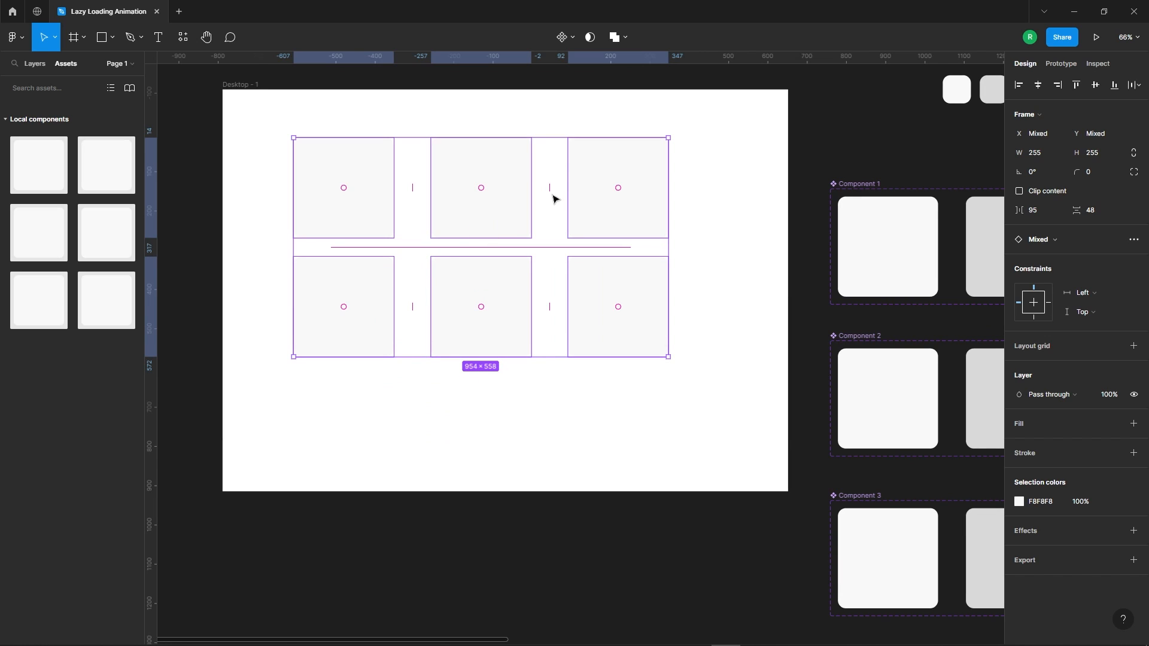
drag(552, 188, 529, 187)
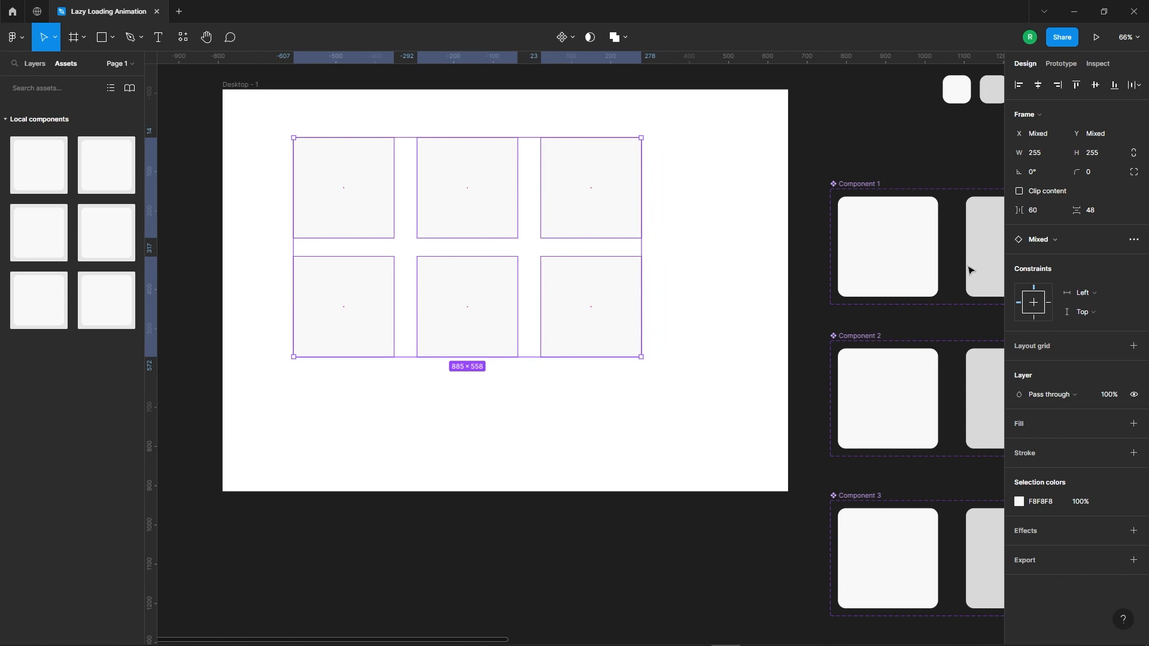
Set both the horizontal and vertical spacing of the instance grid to 30.
click(1063, 210)
key(shift+Down)
key(shift+Down)
key(shift+Down)
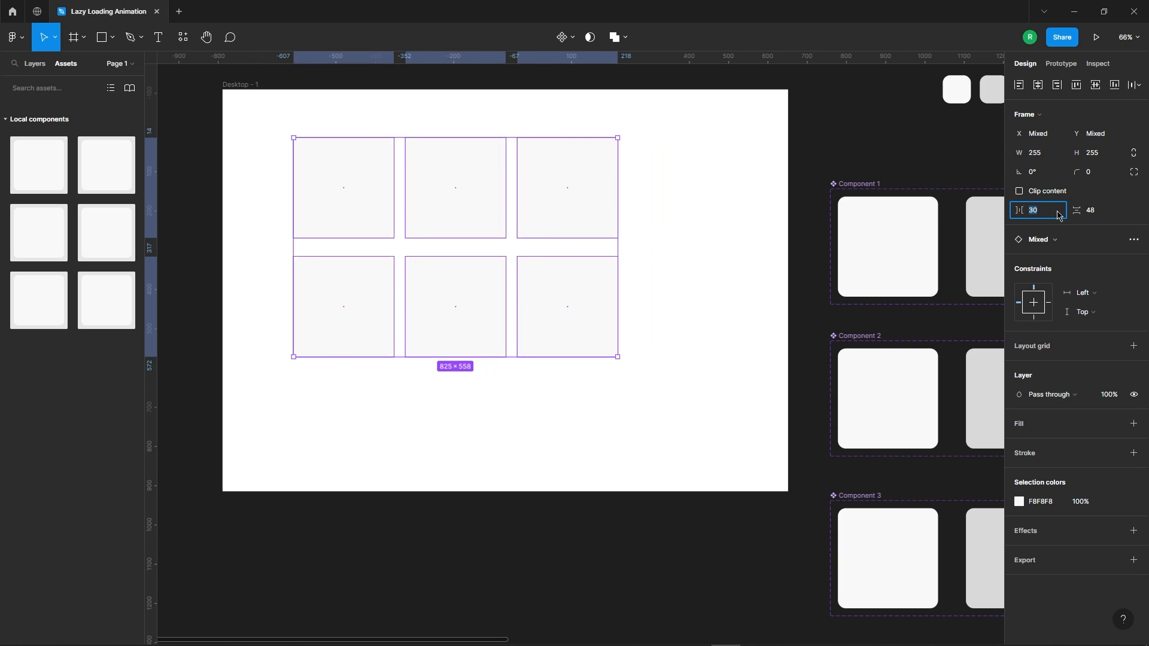
click(1109, 211)
key(shift+Down)
key(Down)
key(Down)
key(Down)
key(Down)
key(Down)
key(Down)
key(Down)
key(Down)
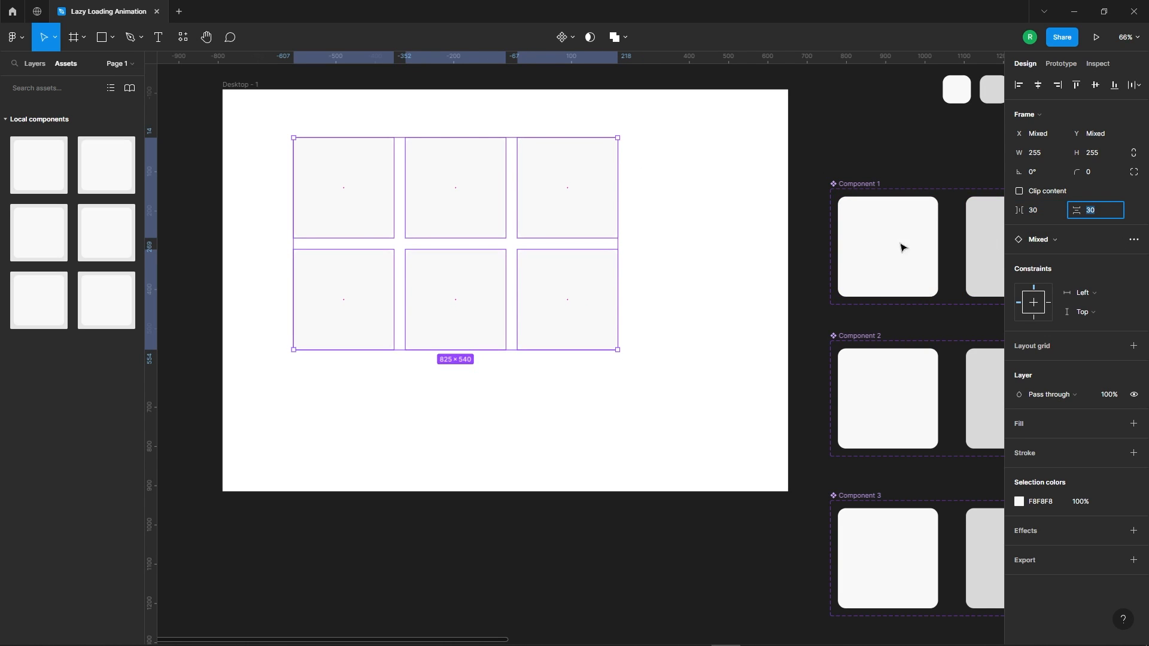
Move the whole grid of six instances to the centre of the Desktop - 1 frame and deselect it.
click(709, 246)
drag(270, 122, 688, 437)
drag(479, 198, 532, 236)
click(766, 270)
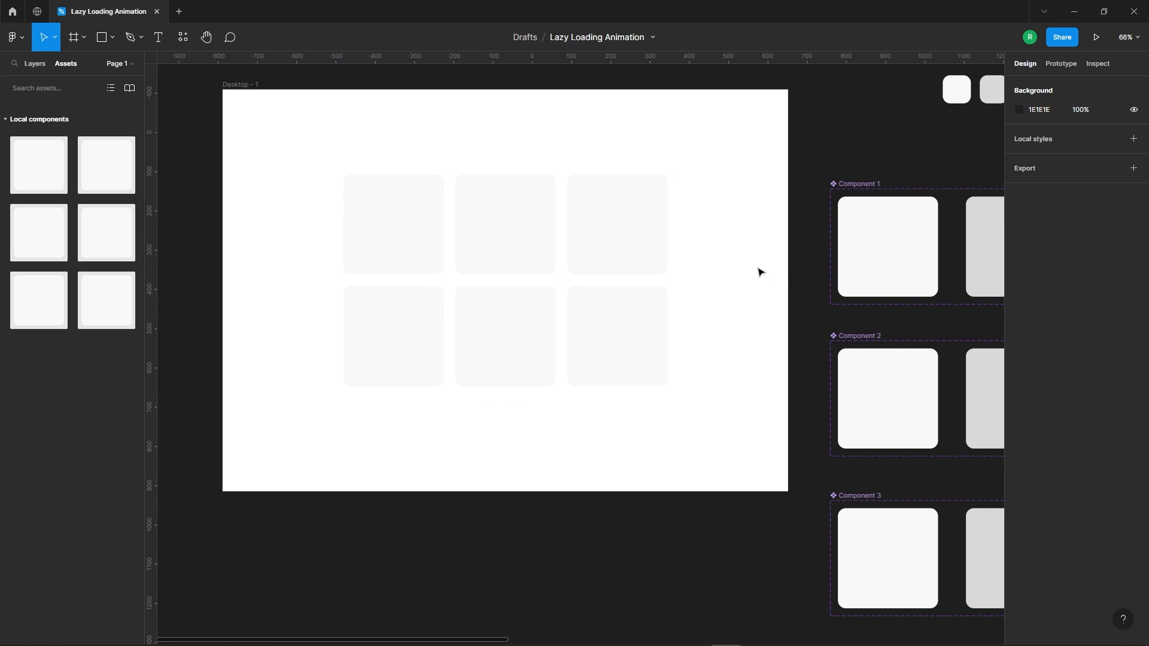
Preview the prototype of the Desktop - 1 frame in full screen to examine the lazy loading animation.
click(736, 216)
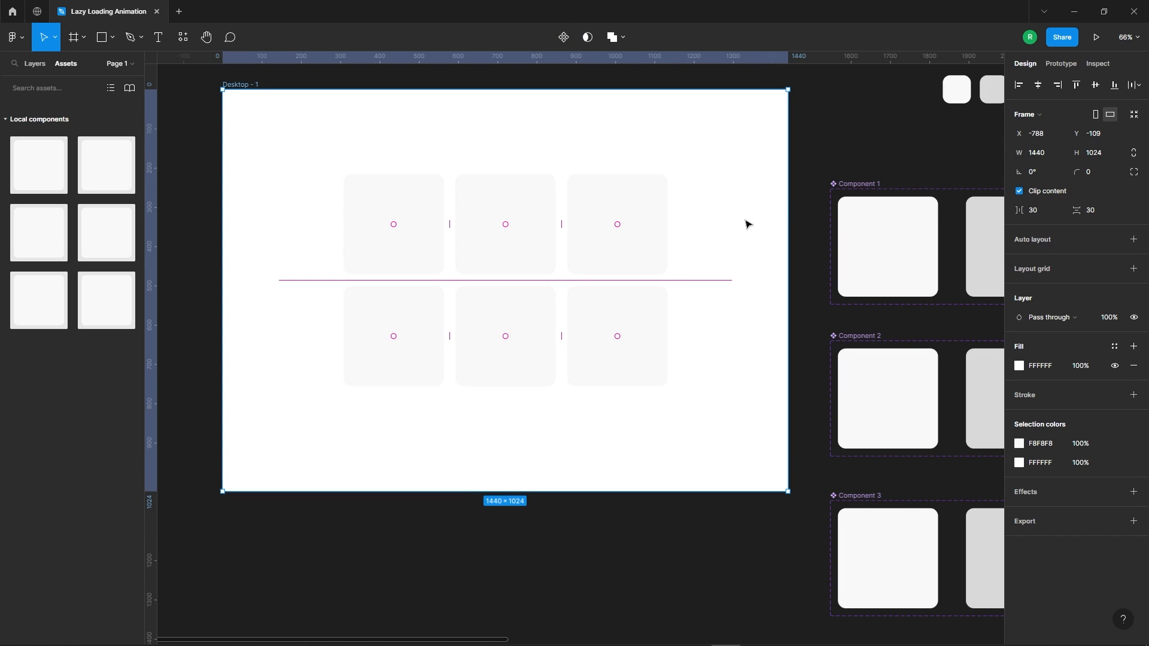
click(1096, 37)
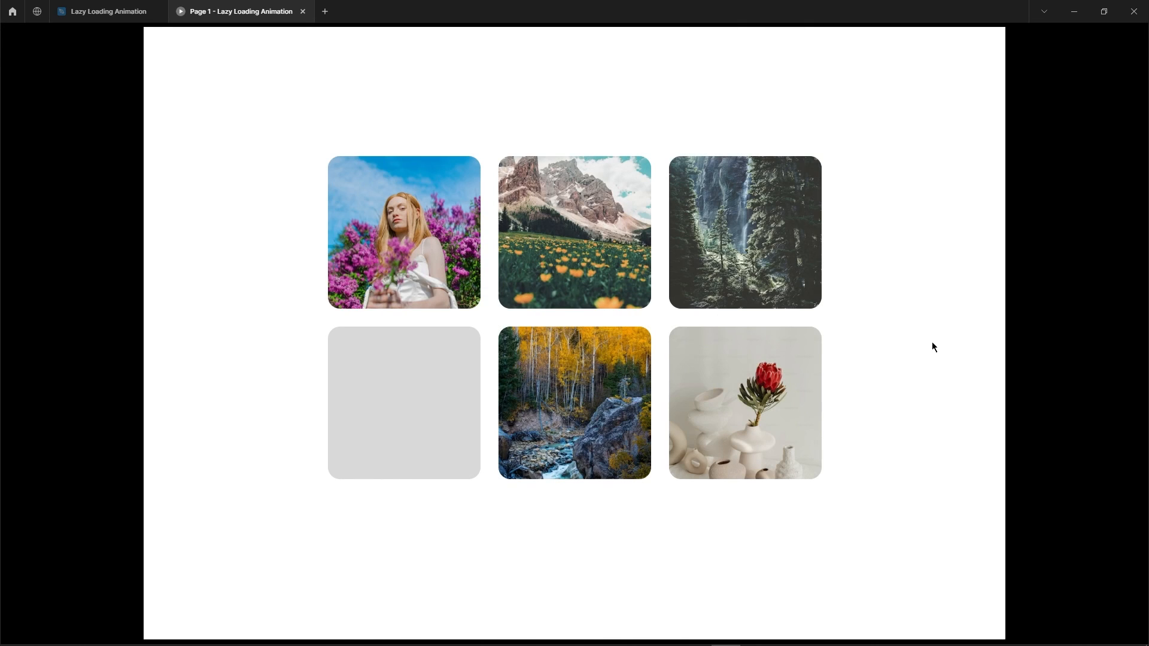
key(f)
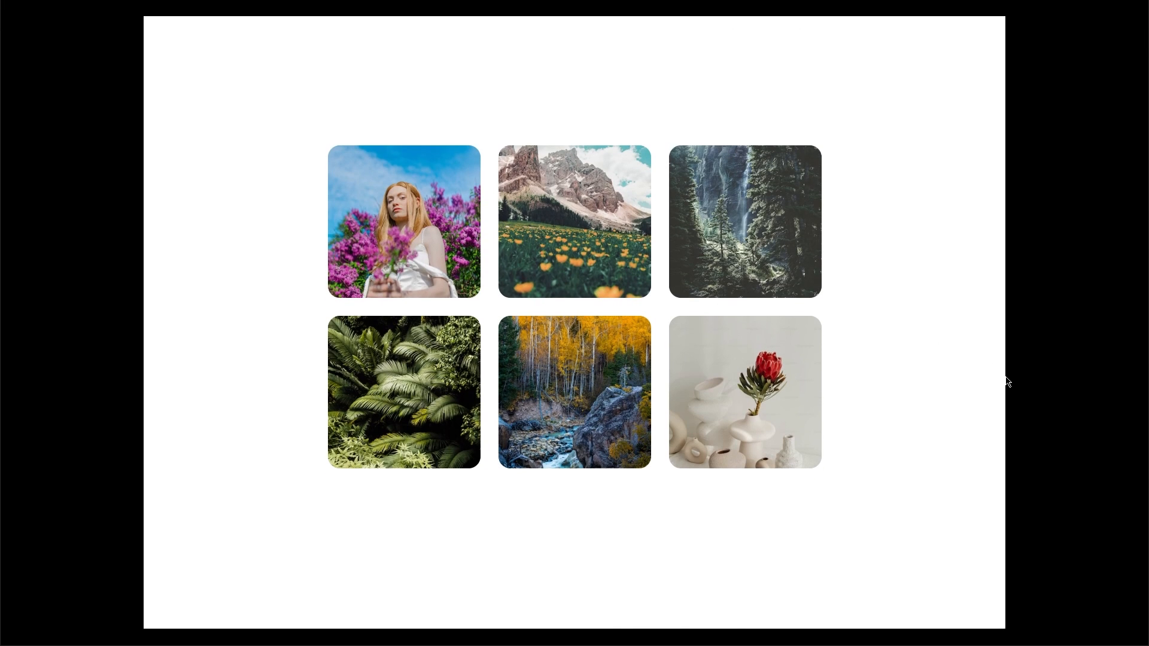